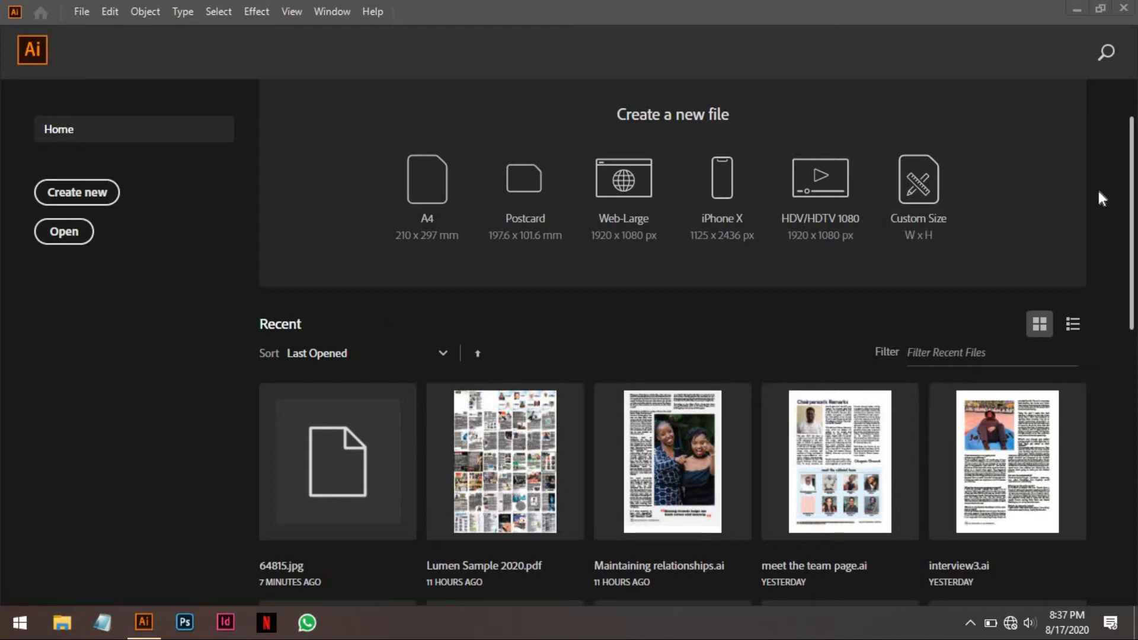
scroll(1097, 189, "down", 5)
scroll(1097, 188, "up", 5)
scroll(1097, 188, "up", 2)
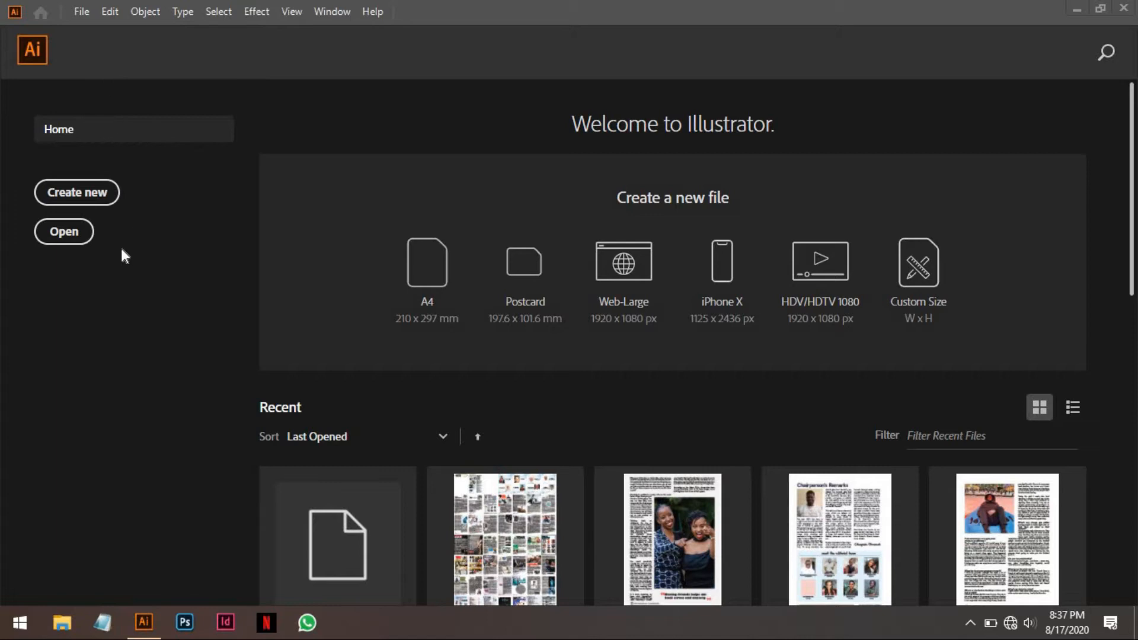
Create a new 1000 x 1000 px document with its units set to pixels.
left_click(80, 14)
left_click(89, 32)
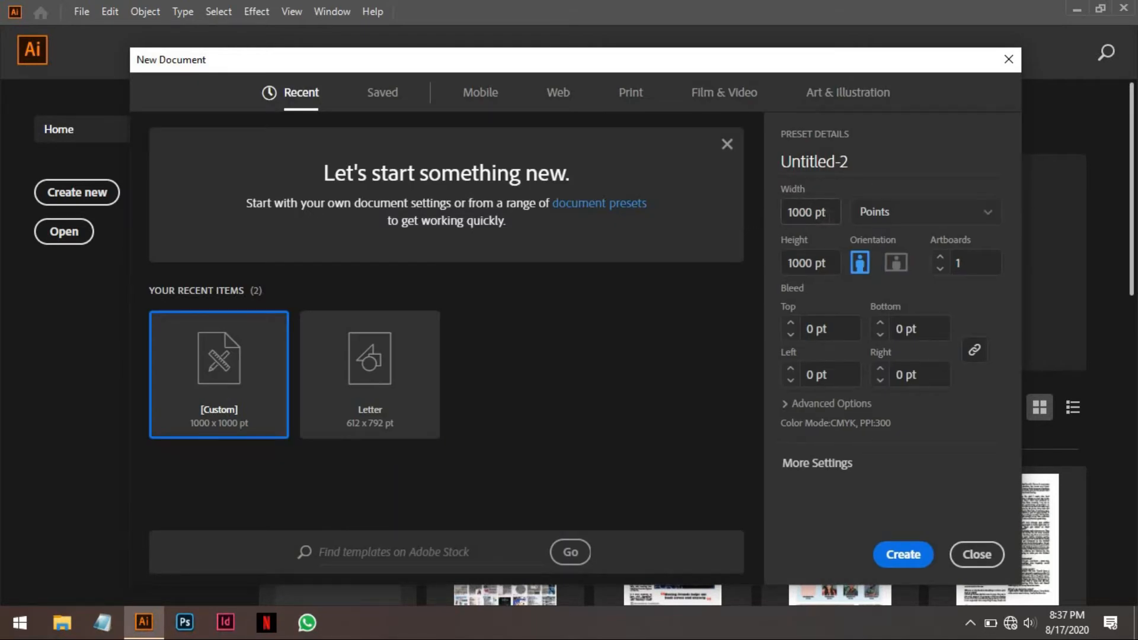
left_click(912, 223)
left_click(930, 386)
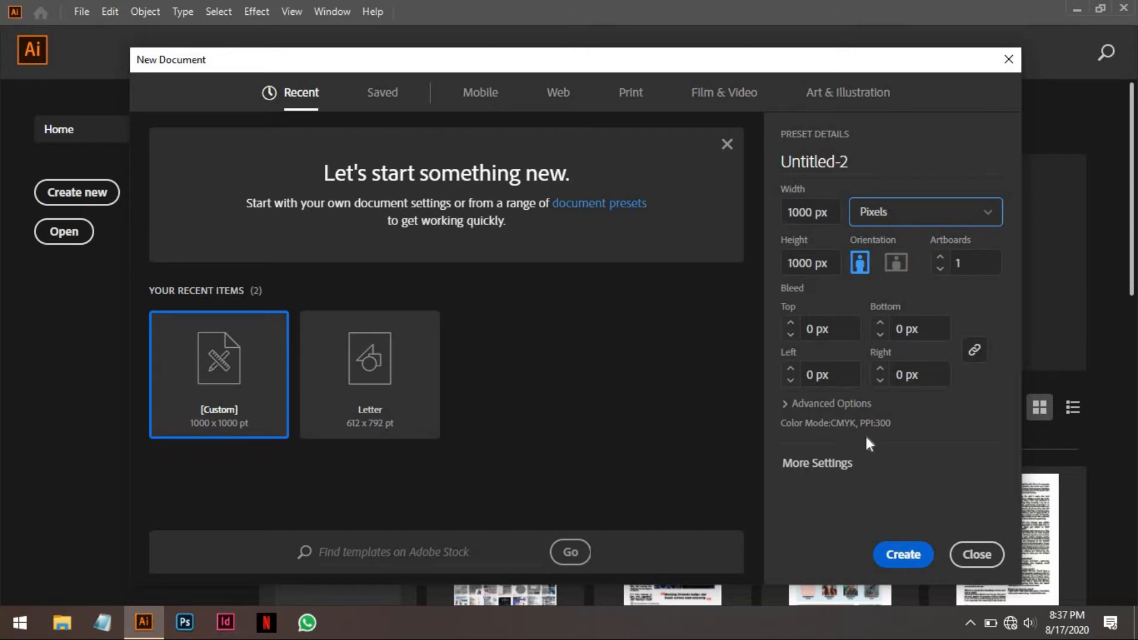
left_click(902, 552)
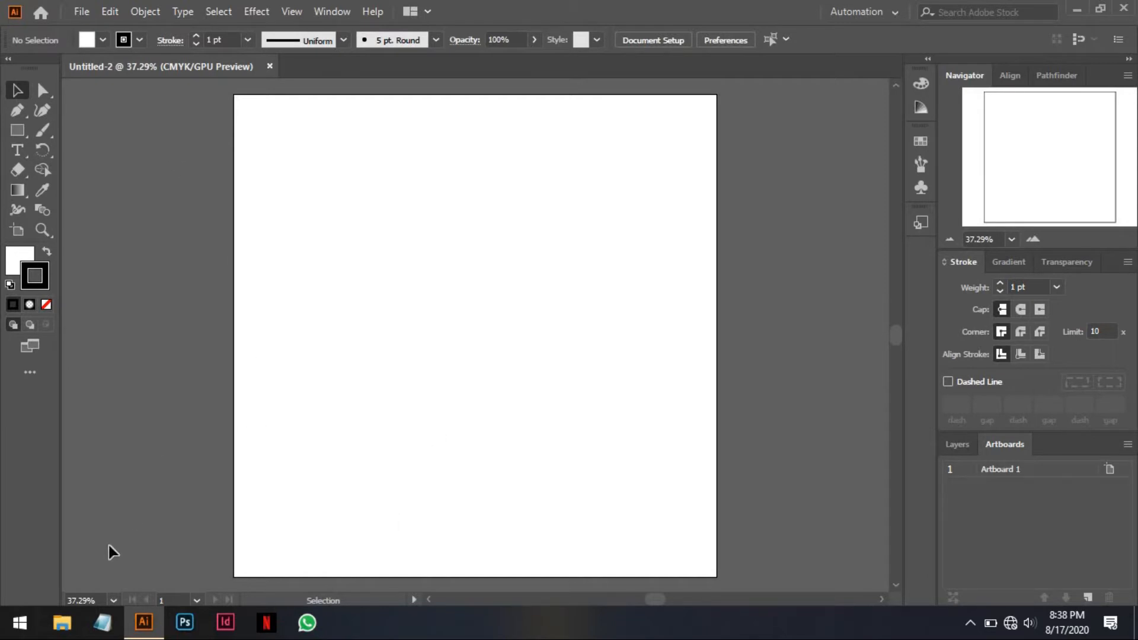
Switch to File Explorer and view the photo 64815 in the Desktop folder adorable-beagle-puppy-solo-portrait.
left_click(62, 622)
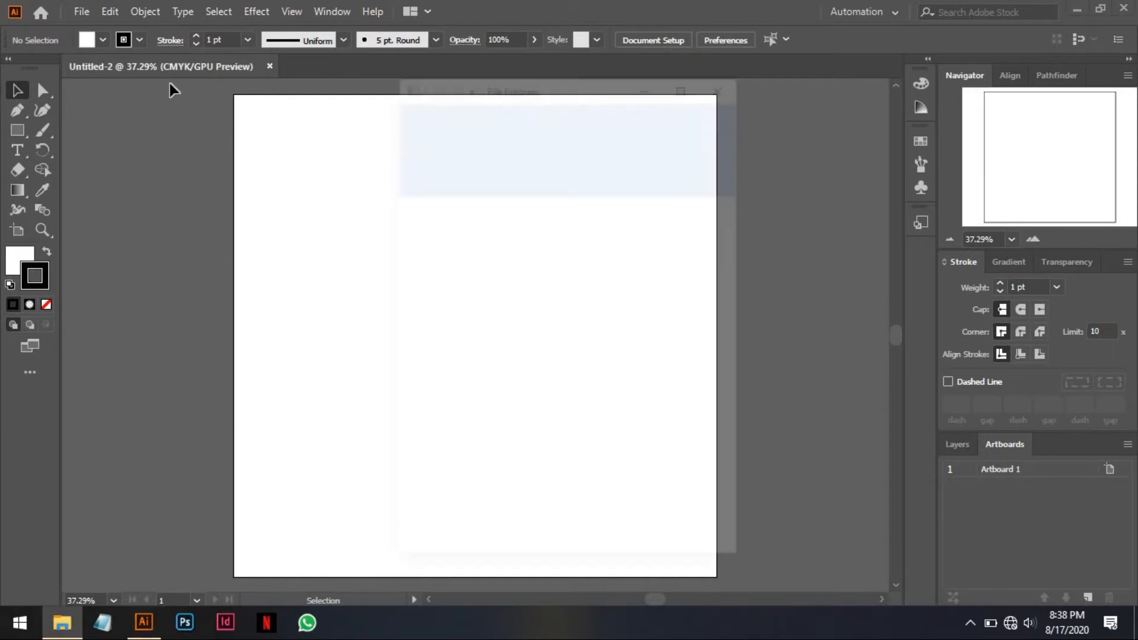
left_click(681, 82)
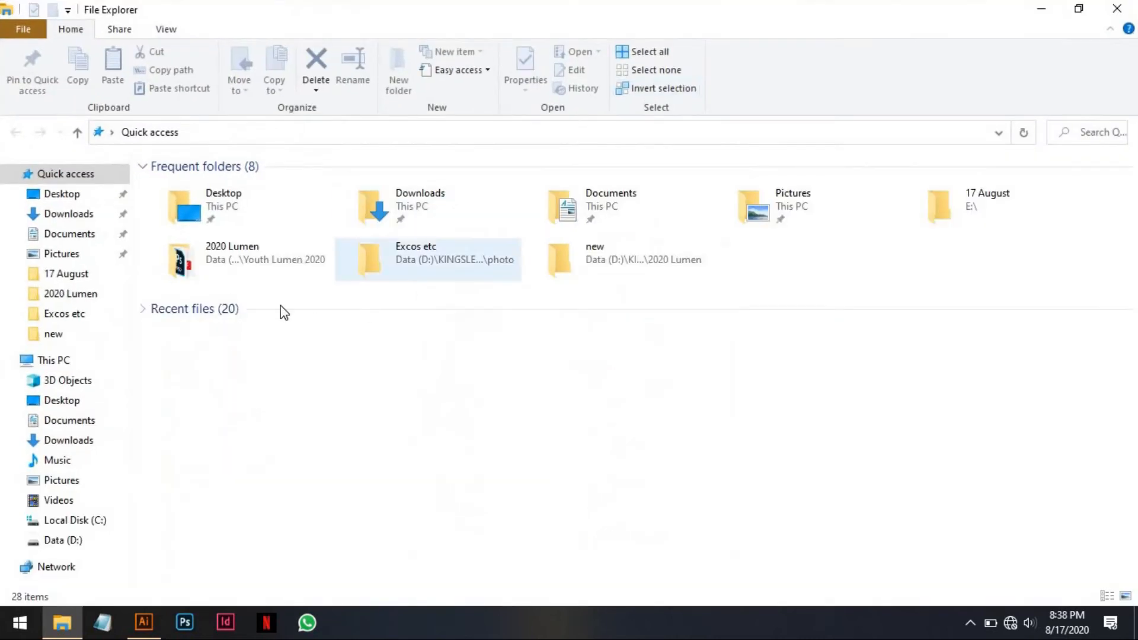
double_click(276, 219)
double_click(262, 226)
left_click(215, 230)
double_click(215, 231)
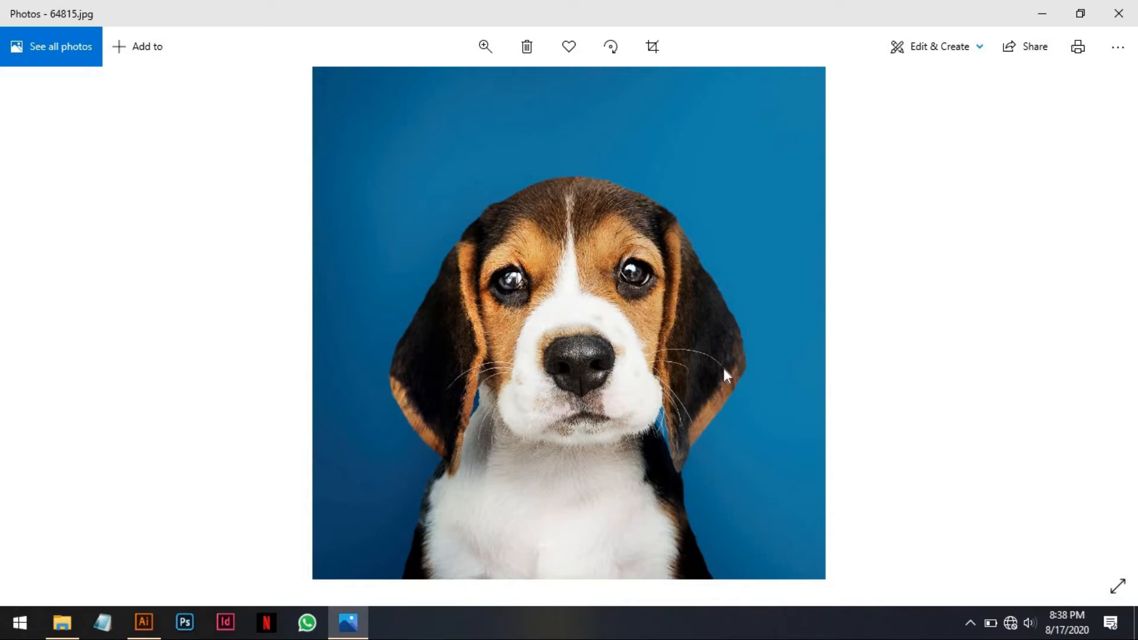
left_click(1118, 13)
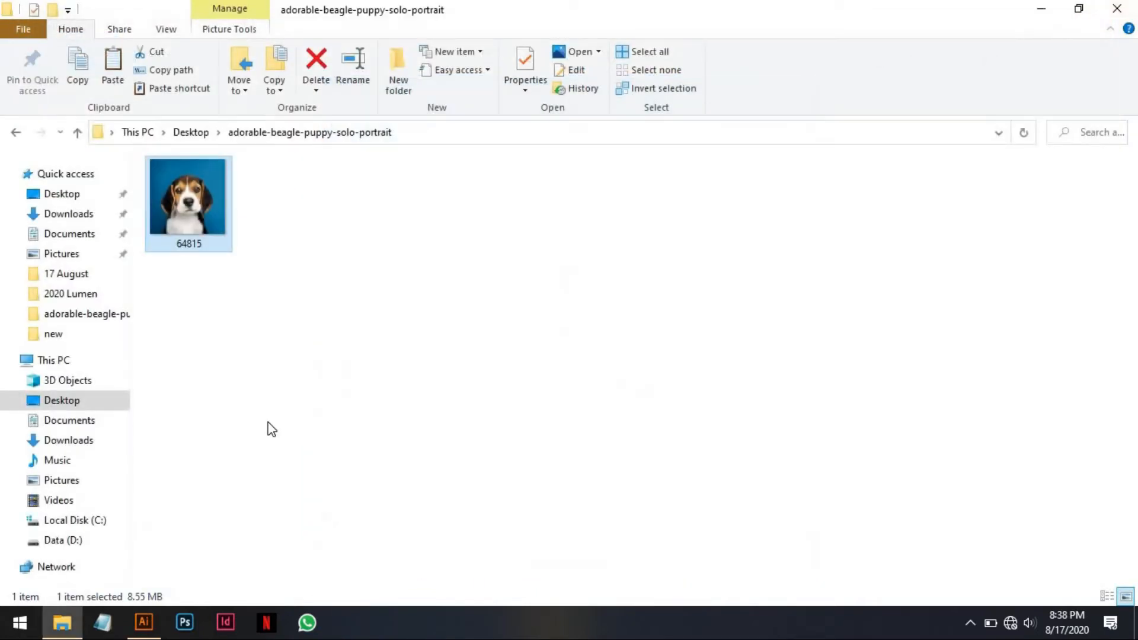
Switch back to Illustrator and place the photo 64815 on the artboard, starting near the artboard's upper-left corner.
left_click(135, 628)
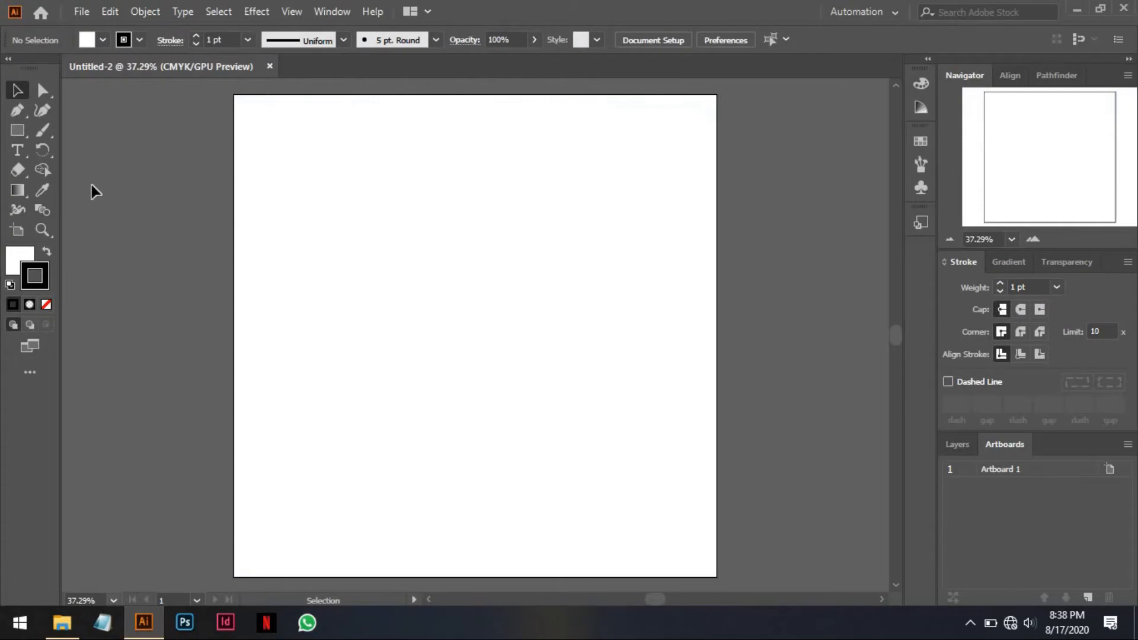
left_click(80, 12)
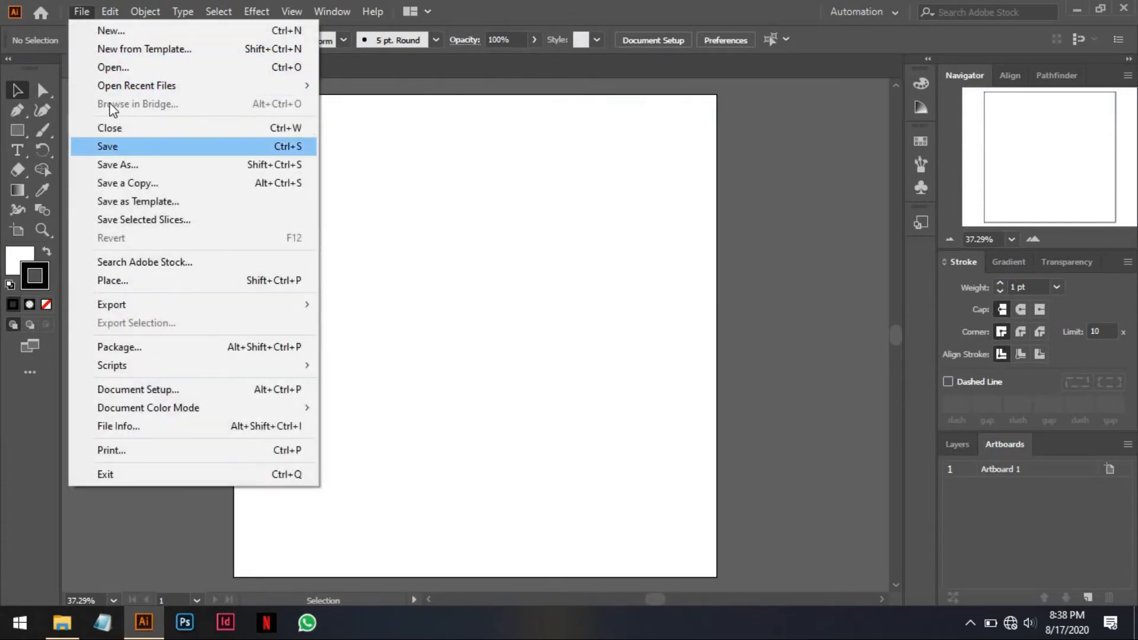
left_click(91, 11)
left_click(89, 11)
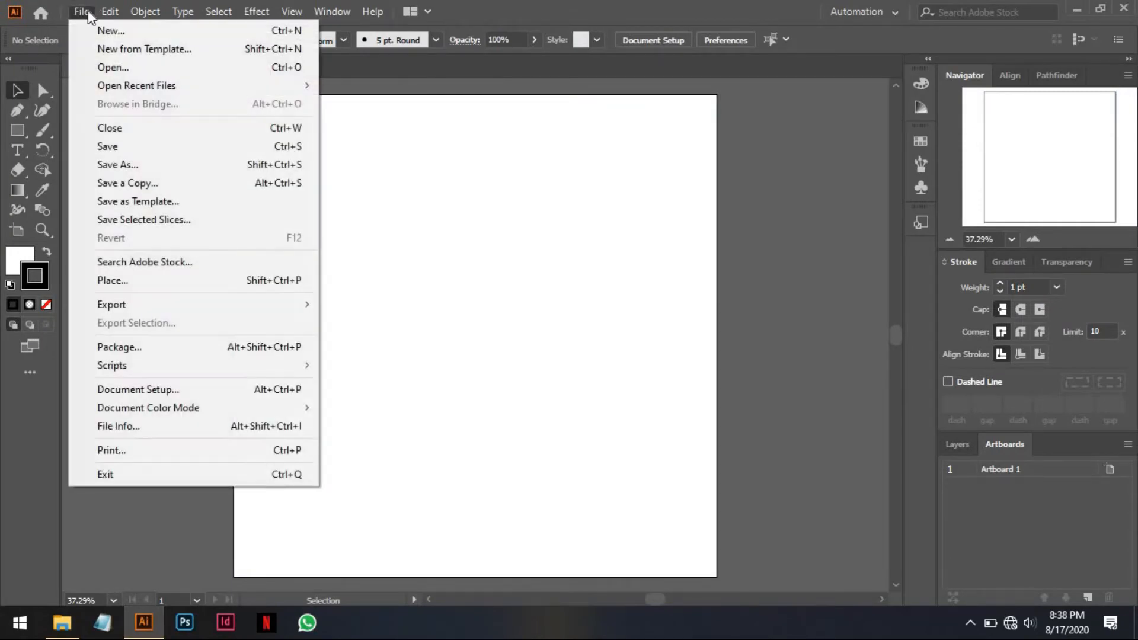
left_click(146, 282)
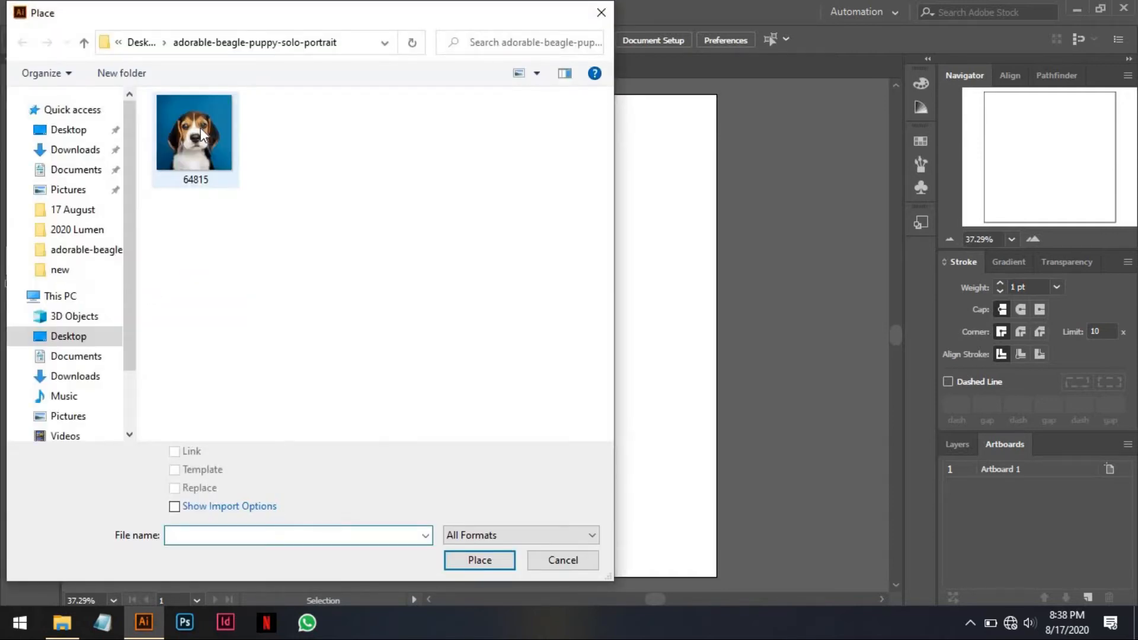
left_click(207, 146)
double_click(207, 146)
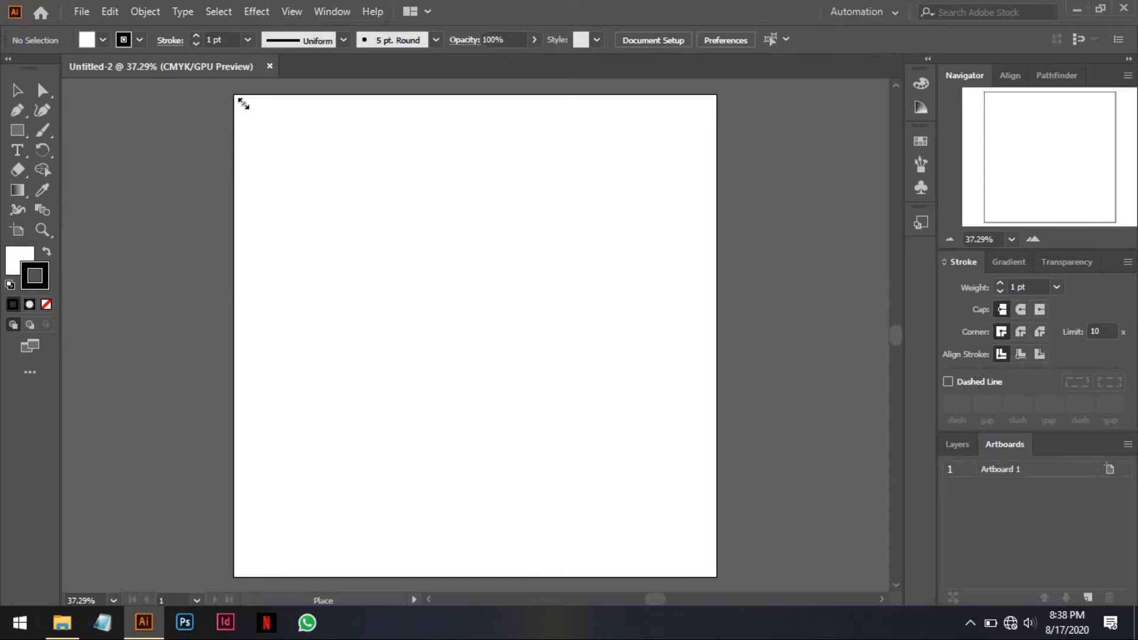
left_click(240, 102)
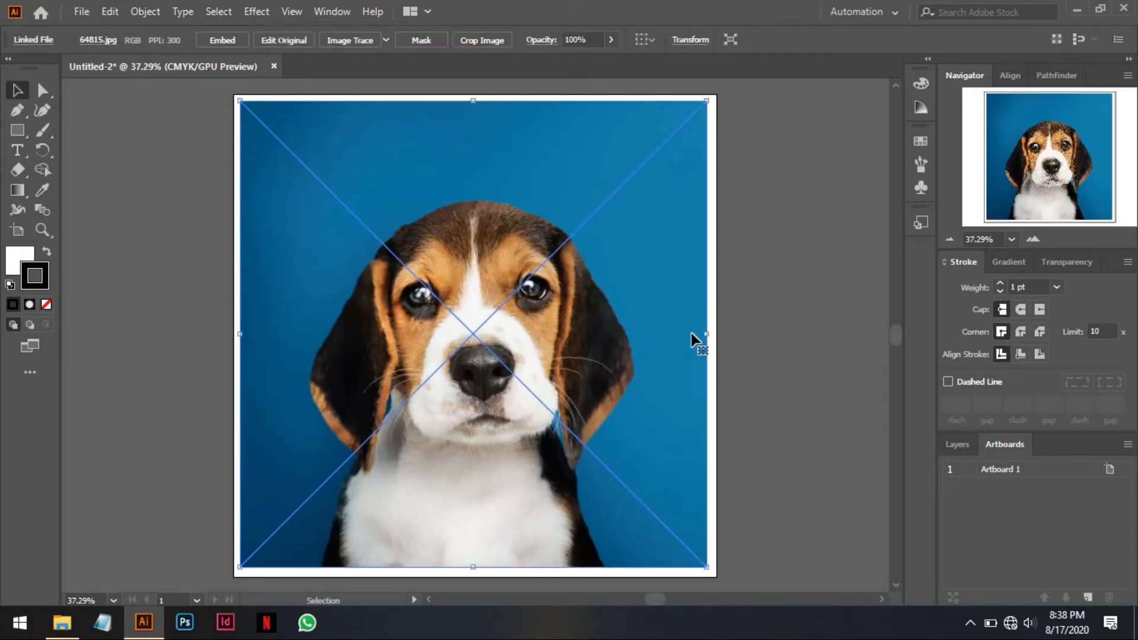
left_click(752, 326)
left_click(672, 307)
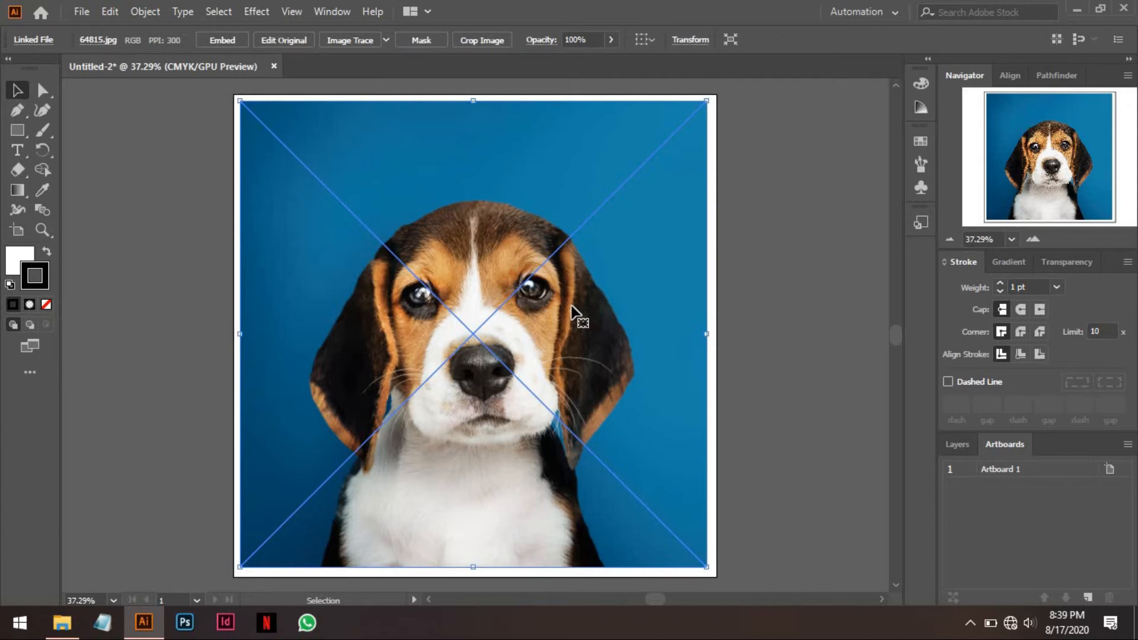
left_click(792, 343)
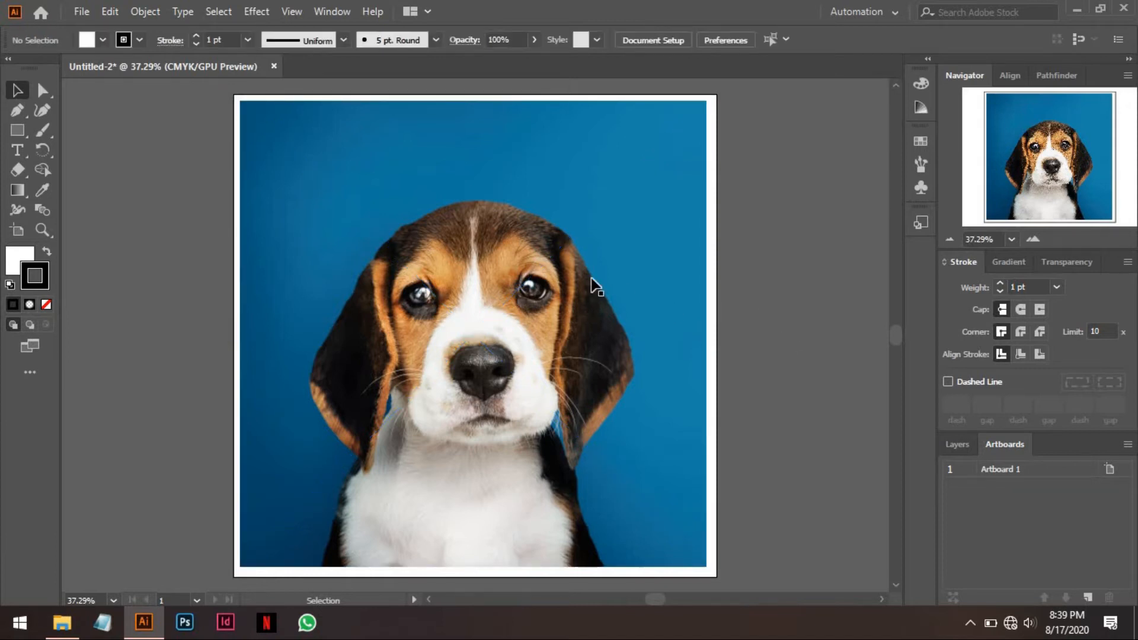
left_click(585, 273)
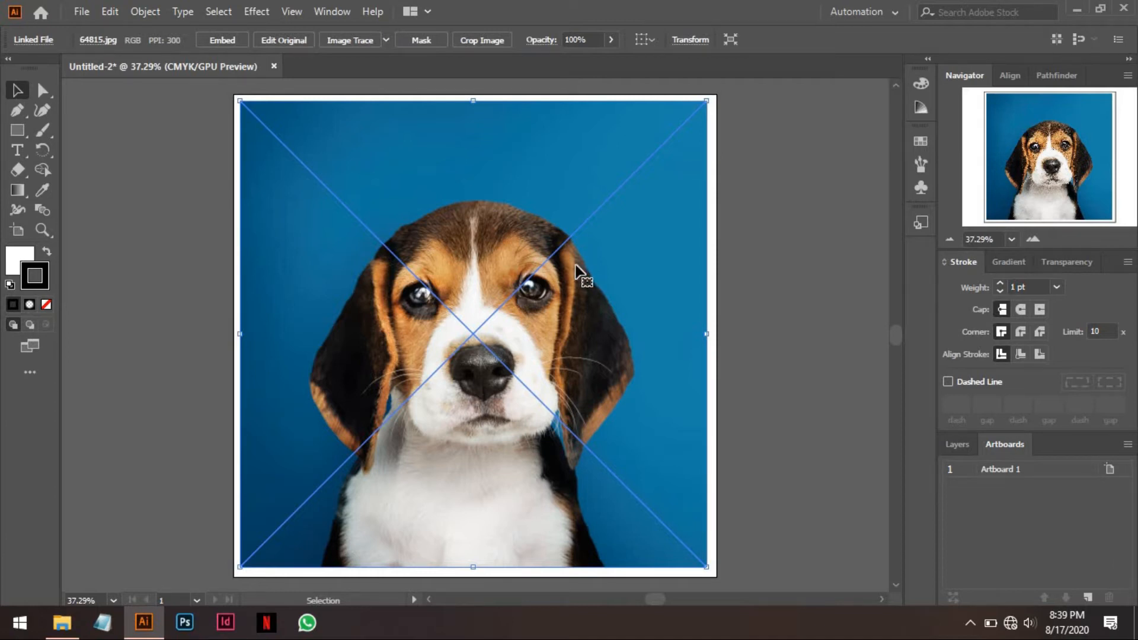
left_click(1034, 240)
left_click(950, 240)
left_click(950, 240)
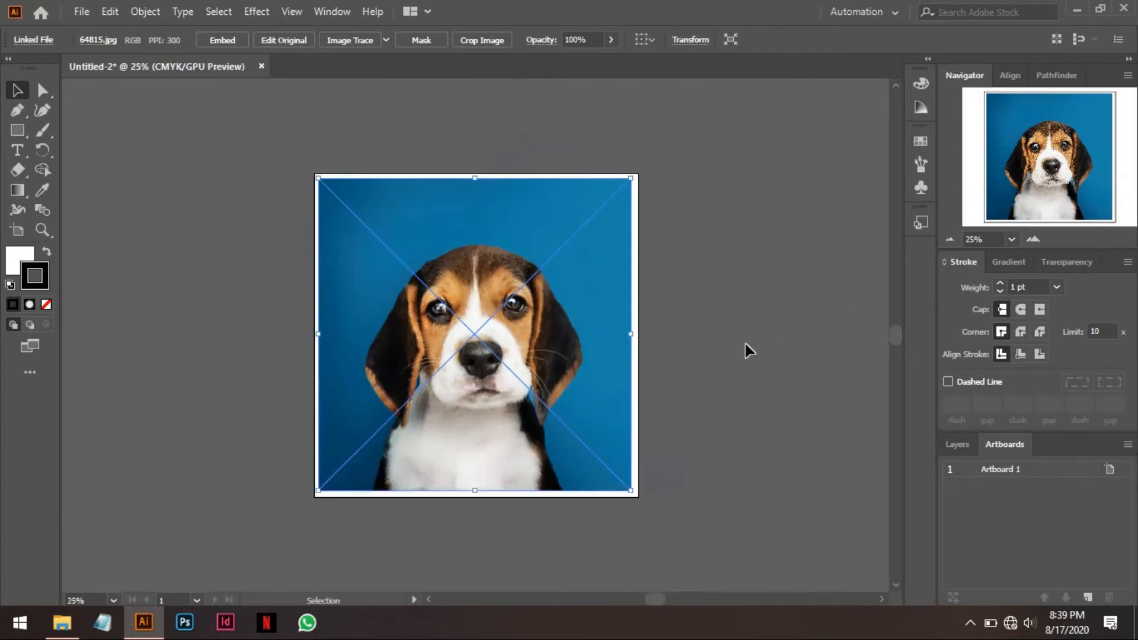
left_click(1035, 242)
left_click(1037, 244)
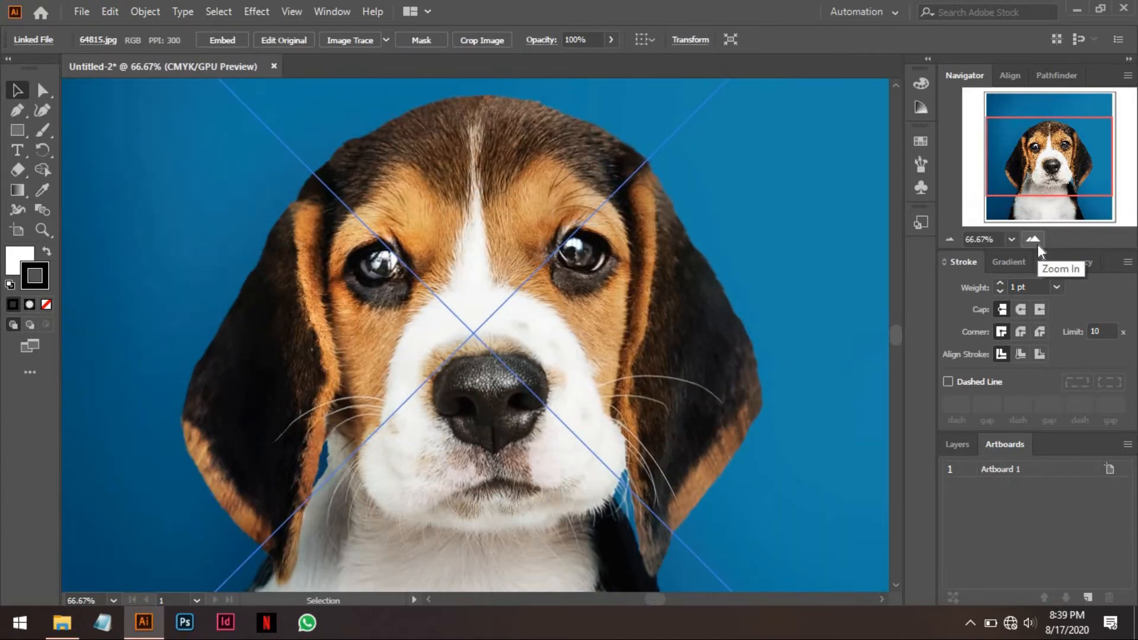
scroll(686, 284, "up", 4)
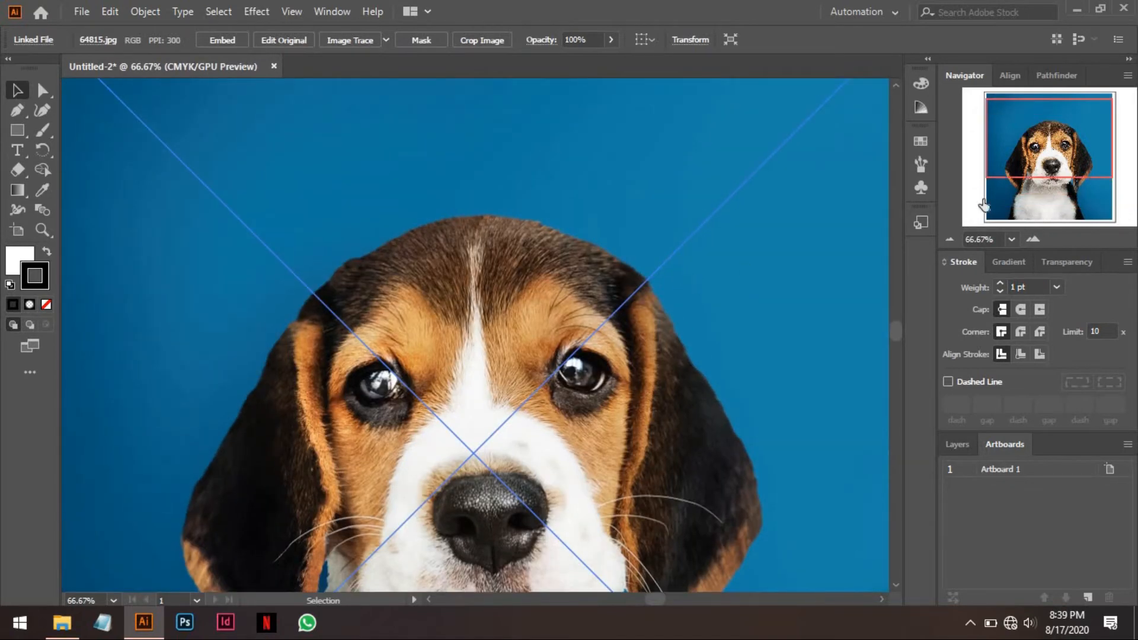
left_click_drag(1042, 170, 1042, 146)
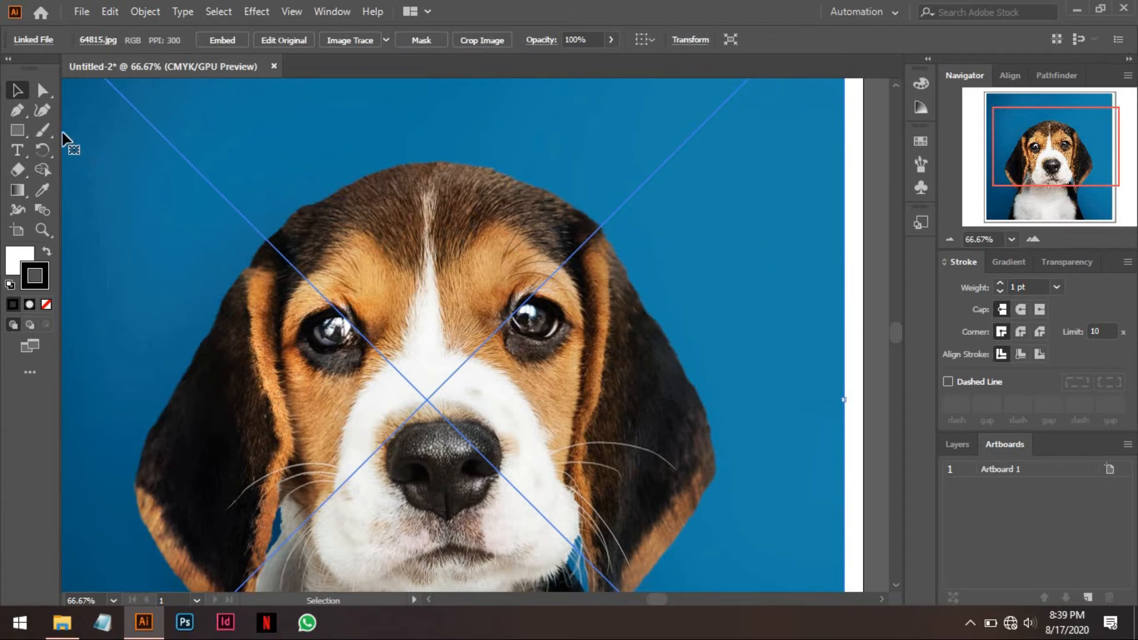
Start a Pen tool path where the puppy's head meets the ear on the image's right side and trace down the ear's outer edge.
right_click(17, 110)
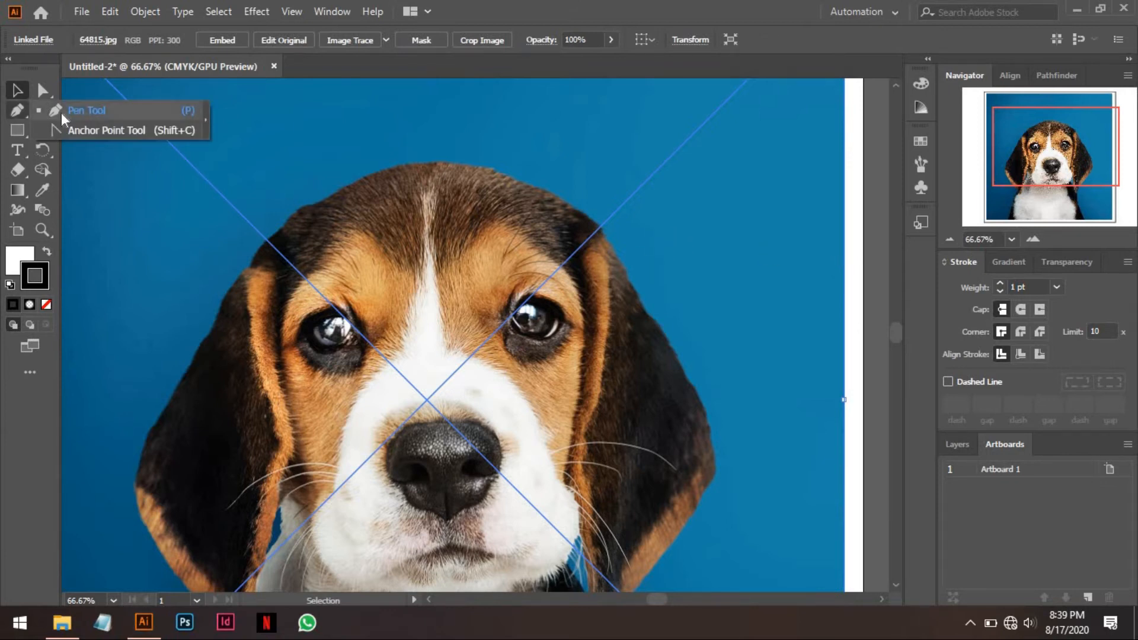
left_click(82, 110)
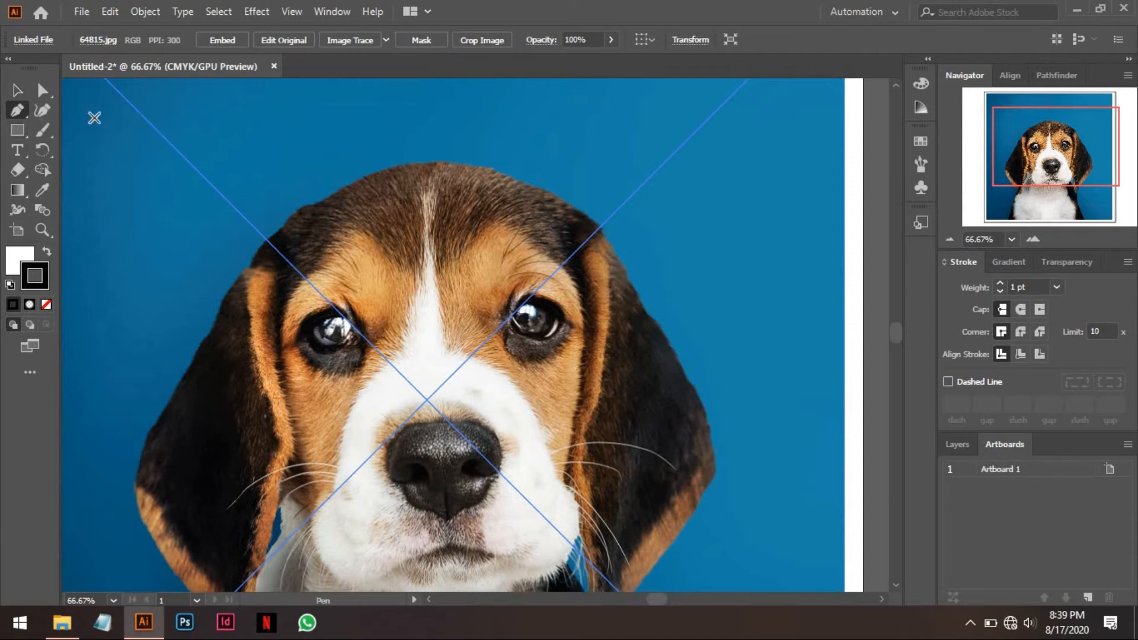
left_click(24, 119)
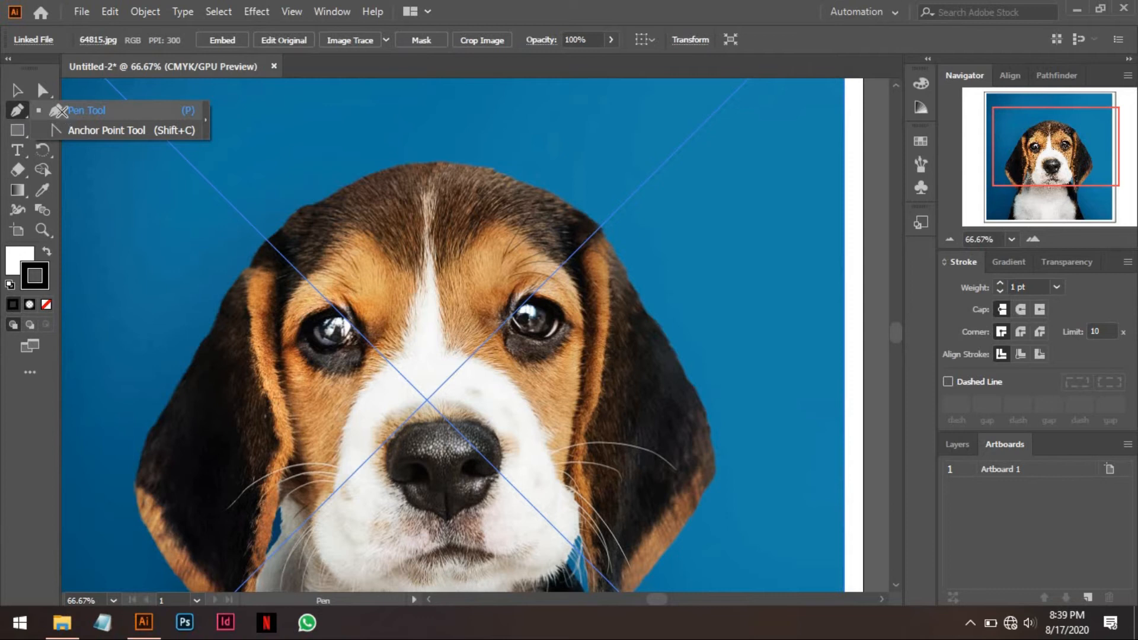
left_click(62, 111)
key("v")
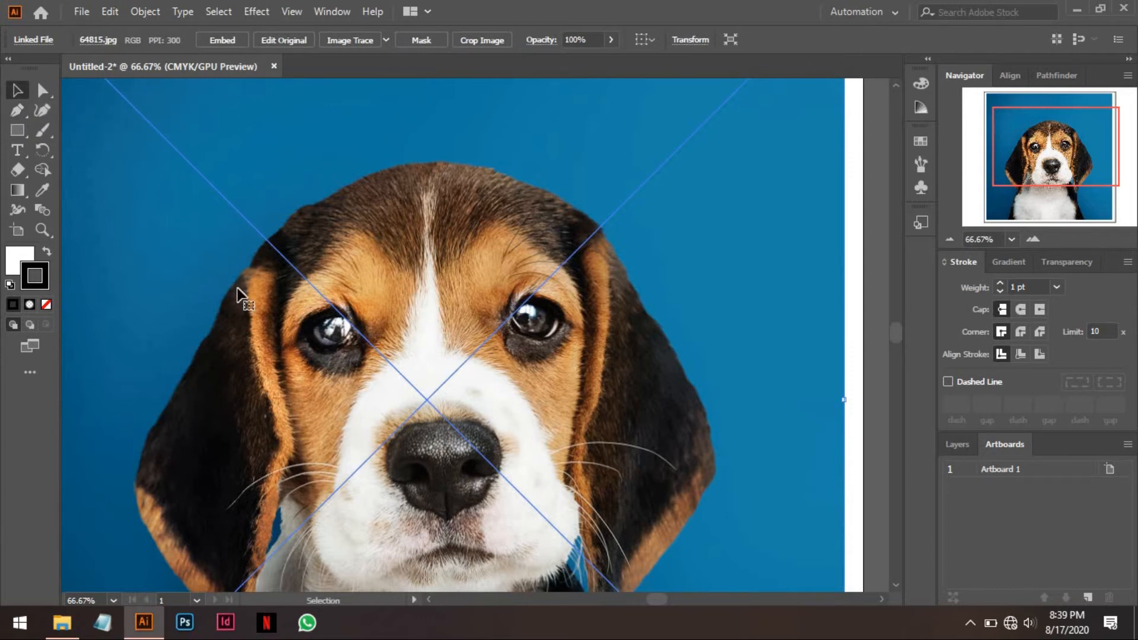
key("p")
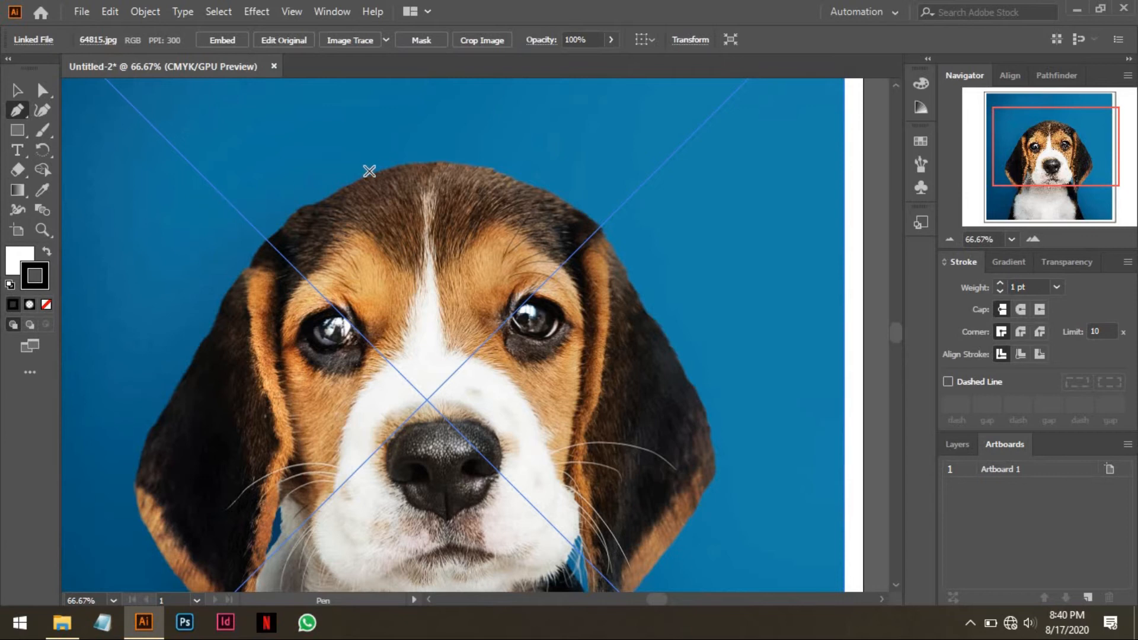
double_click(1032, 240)
left_click_drag(671, 243, 413, 280)
left_click(494, 122)
left_click(548, 216)
left_click(560, 247)
left_click(578, 273)
left_click(592, 305)
left_click(608, 329)
Set the path's fill and stroke to none and continue tracing the right-hand ear's outer edge to its widest point.
key("slash")
left_click(17, 260)
key("slash")
left_click(647, 372)
left_click(652, 399)
left_click(672, 424)
left_click(691, 475)
left_click_drag(703, 481, 529, 208)
left_click(556, 260)
left_click(567, 305)
left_click(572, 353)
left_click(580, 407)
Continue the Pen path along the lower outer edge of the right-hand ear to the ear's tip.
left_click_drag(580, 407, 625, 167)
left_click(589, 229)
left_click(566, 269)
left_click(549, 297)
left_click(504, 349)
left_click(463, 407)
left_click(418, 460)
left_click(417, 487)
left_click(387, 540)
Extend the Pen path from the right-hand ear's tip down the side of the body to the photo's bottom edge.
left_click_drag(388, 541, 382, 292)
left_click(386, 335)
left_click(393, 360)
left_click(392, 424)
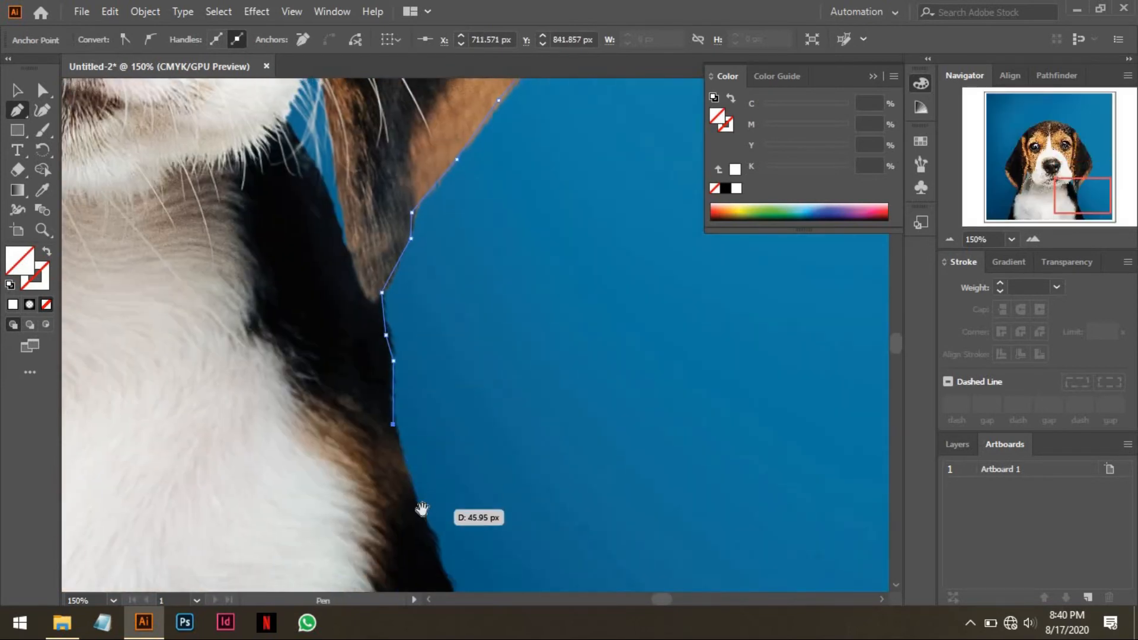
left_click(420, 509)
left_click_drag(420, 509, 423, 245)
left_click(439, 274)
left_click(446, 311)
left_click(467, 347)
left_click(480, 382)
left_click(500, 426)
Carry the path across the photo's bottom edge and trace up the left side of the puppy's body to below the ear.
left_click(949, 239)
left_click(949, 239)
left_click(950, 239)
left_click(949, 239)
left_click(230, 356)
left_click(1033, 239)
left_click(1033, 240)
left_click(1033, 240)
left_click_drag(332, 93, 837, 188)
left_click(271, 416)
left_click(292, 326)
left_click(301, 276)
left_click(330, 224)
left_click(347, 198)
Trace the left-hand ear's outer edge with the Pen path from its tip up to where it meets the head.
left_click_drag(303, 130, 404, 344)
left_click(412, 375)
left_click(373, 331)
left_click(348, 289)
left_click(327, 250)
left_click(318, 199)
left_click_drag(318, 199, 342, 396)
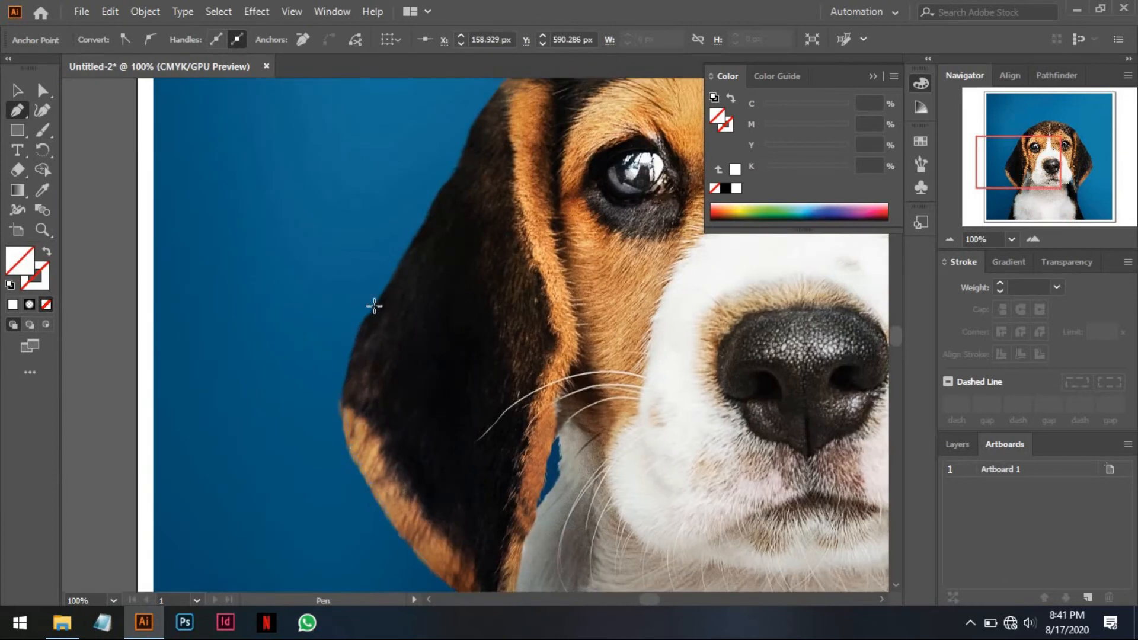
left_click_drag(454, 198, 303, 314)
left_click(378, 189)
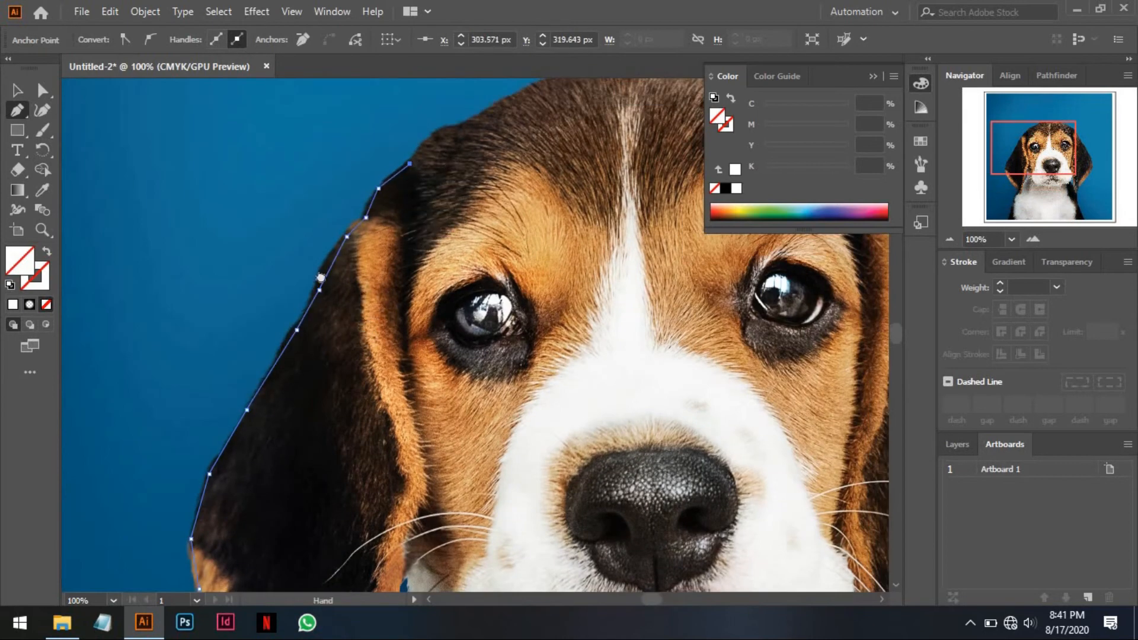
Trace across the top of the puppy's head and close the path at its starting point.
left_click_drag(417, 159, 200, 366)
left_click(265, 321)
left_click(341, 283)
left_click_drag(347, 280, 258, 174)
left_click(292, 166)
left_click(359, 167)
left_click(429, 183)
left_click(499, 211)
left_click(576, 253)
Leave the Pen tool and select only the traced outline path around the puppy.
left_click(949, 240)
left_click(950, 240)
left_click(950, 239)
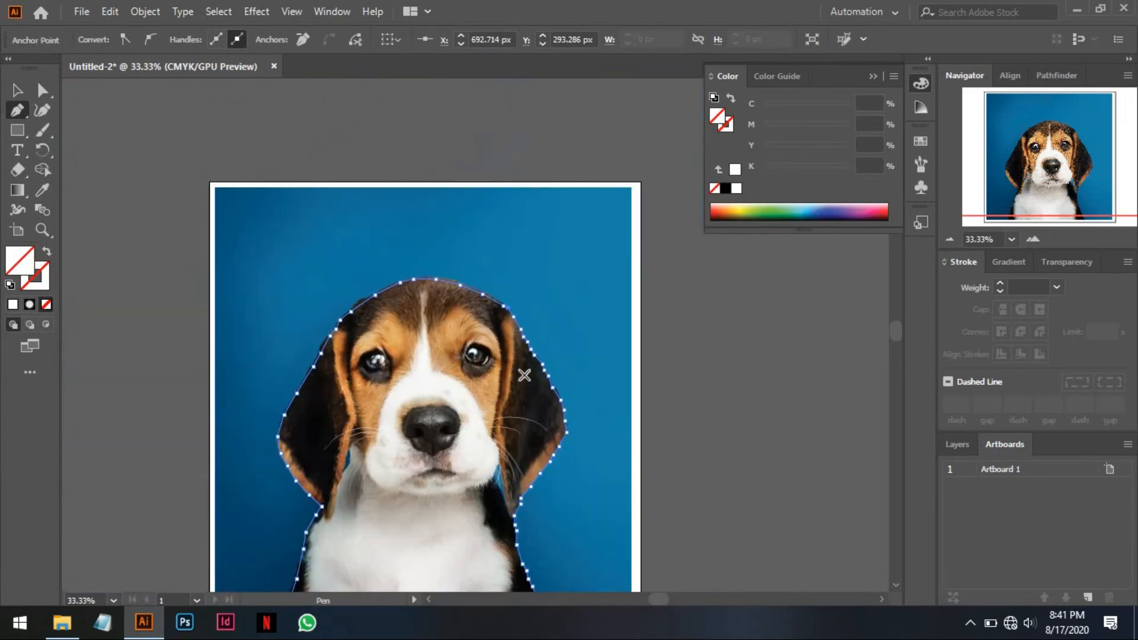
scroll(523, 375, "down", 5)
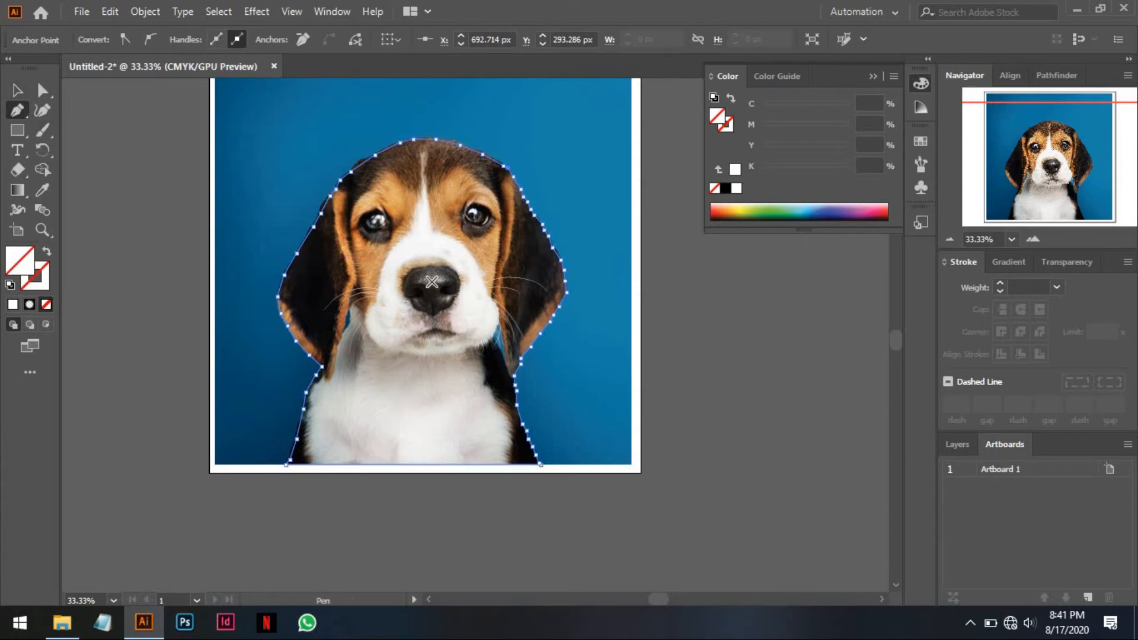
scroll(432, 282, "up", 2)
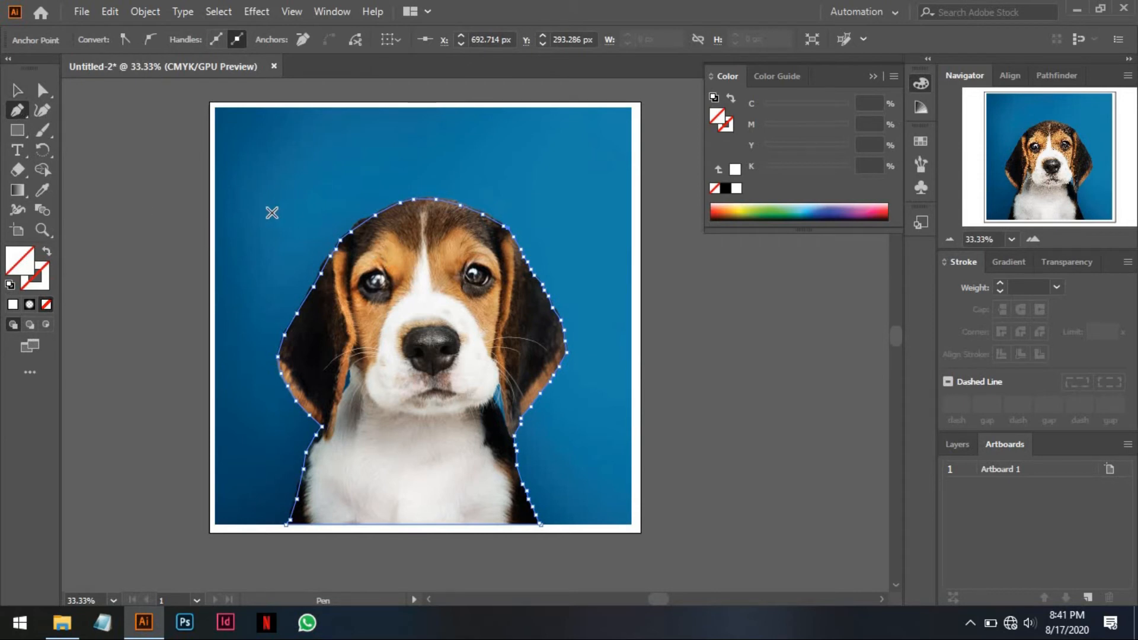
key("v")
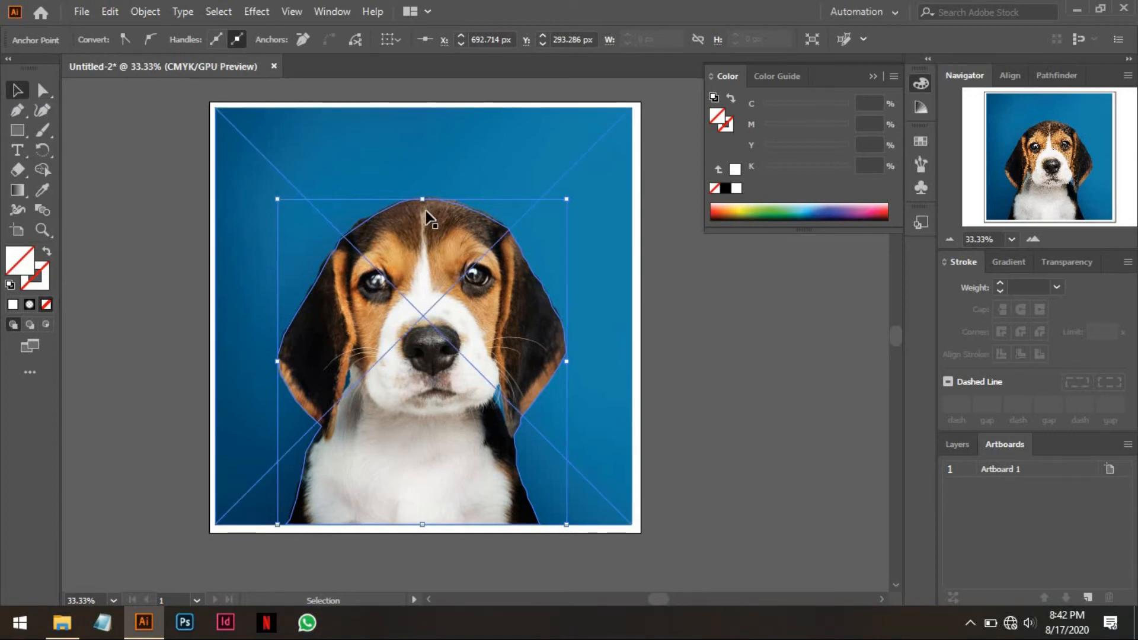
left_click(776, 367)
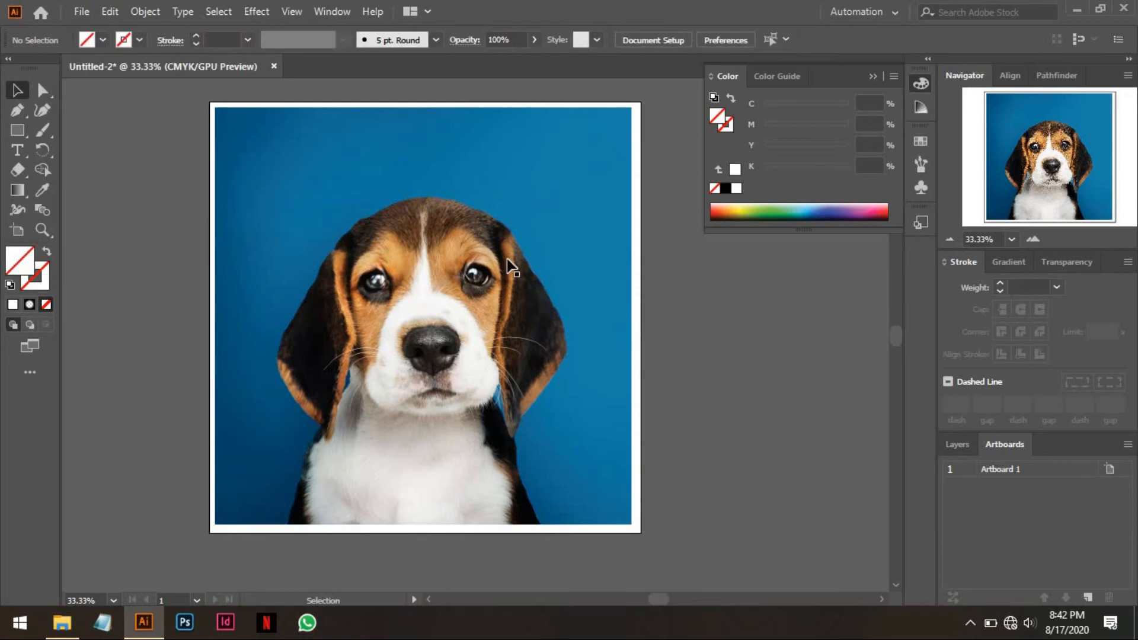
left_click(496, 224)
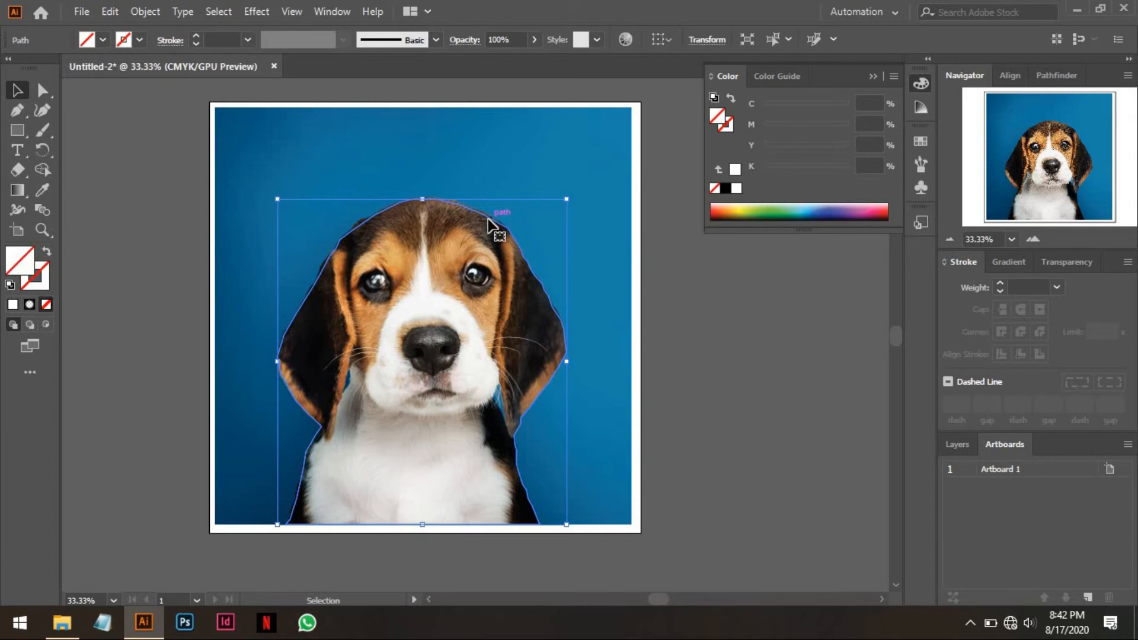
left_click_drag(479, 220, 705, 291)
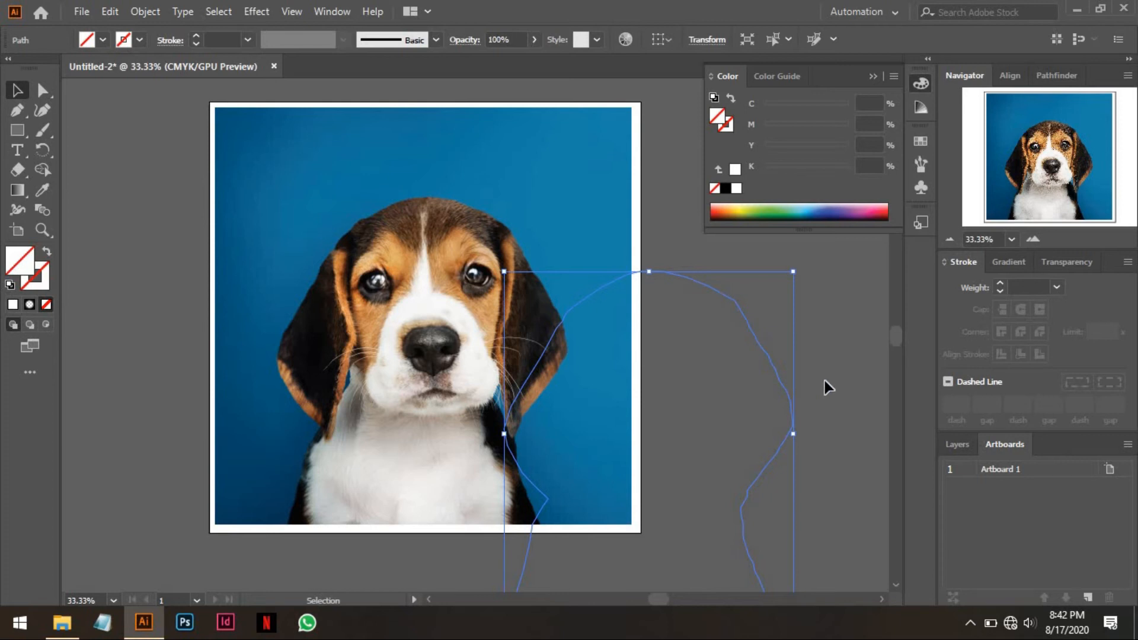
key("ctrl+z")
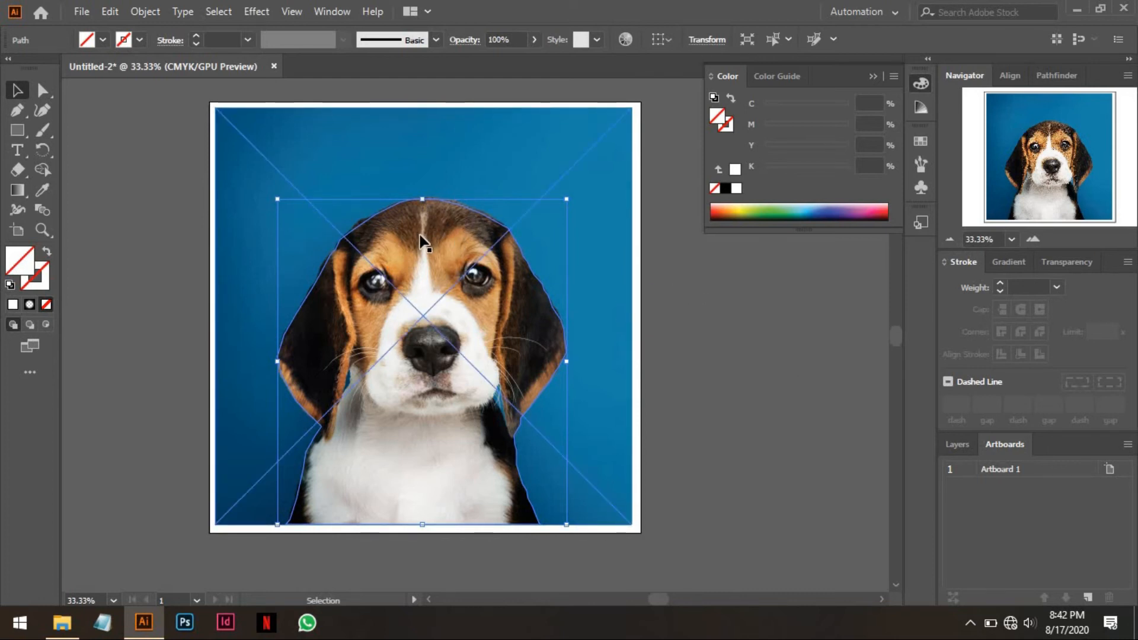
left_click(461, 159, "shift")
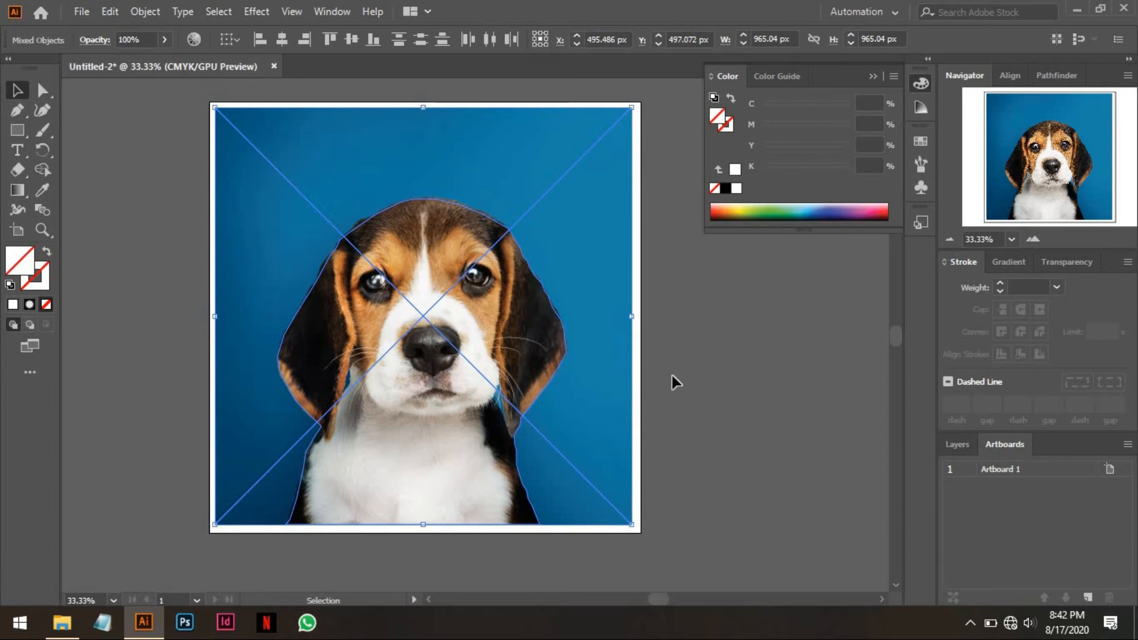
left_click(737, 384)
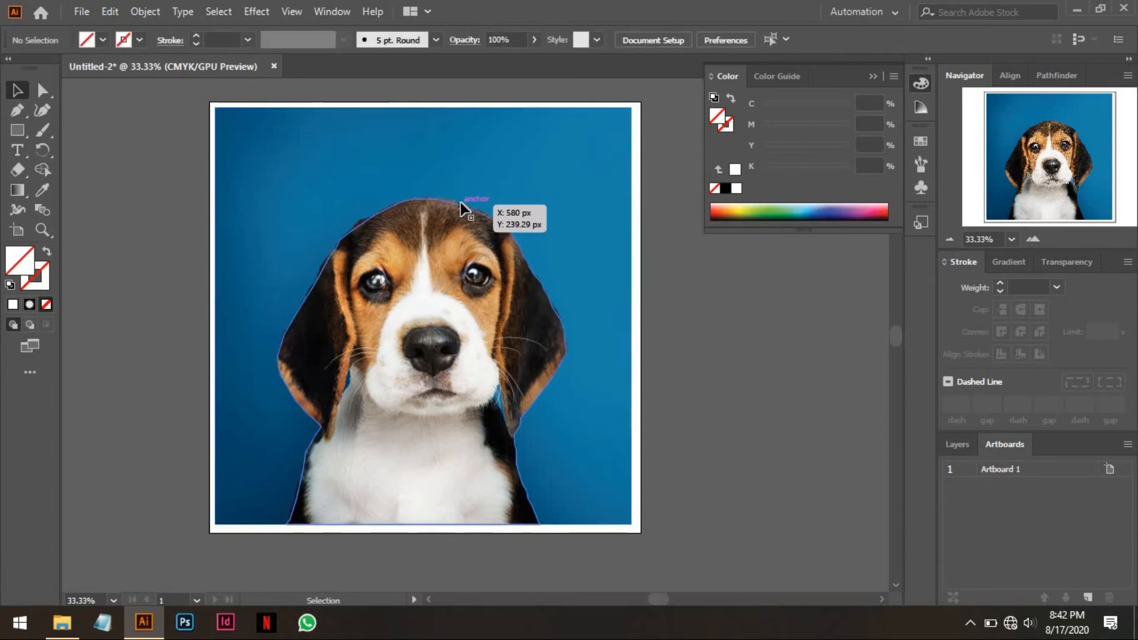
left_click(462, 203)
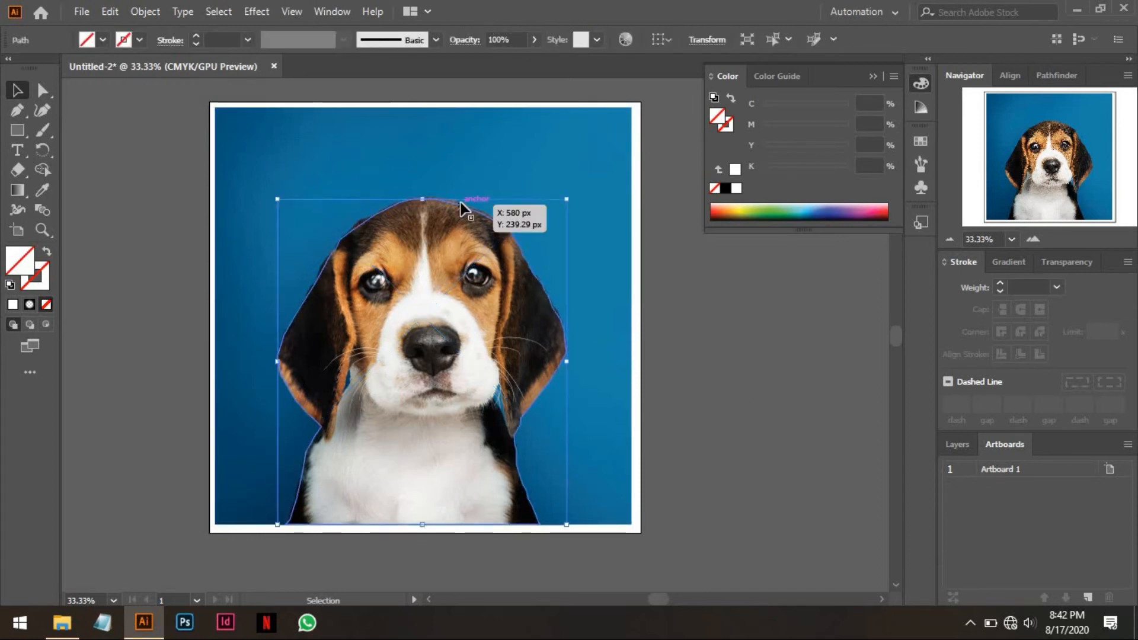
left_click(466, 159, "shift")
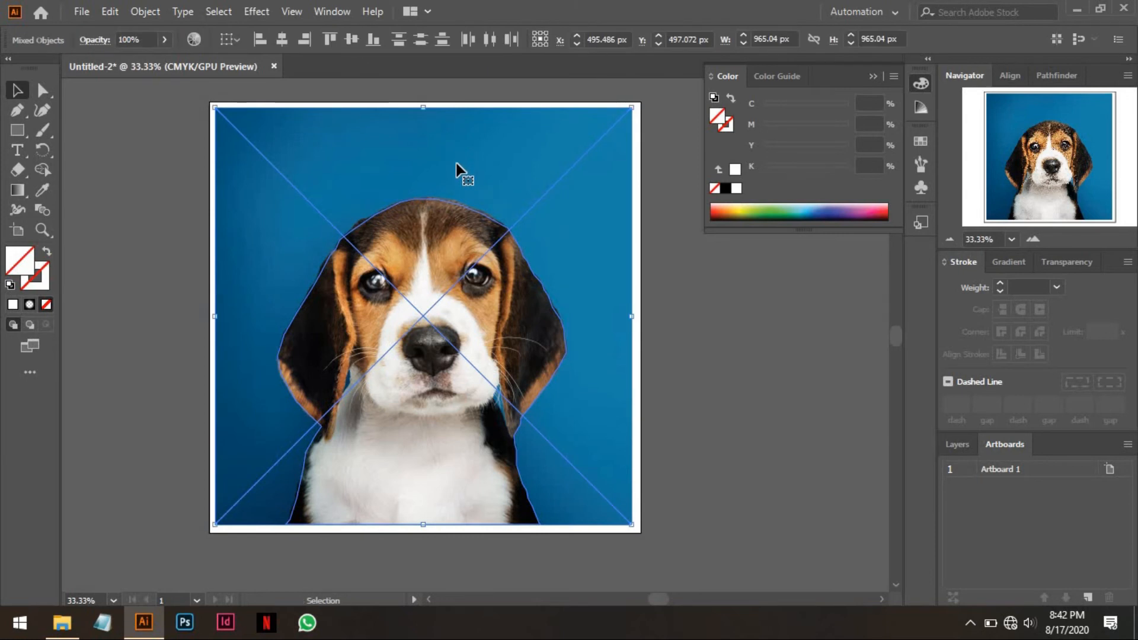
left_click(684, 329)
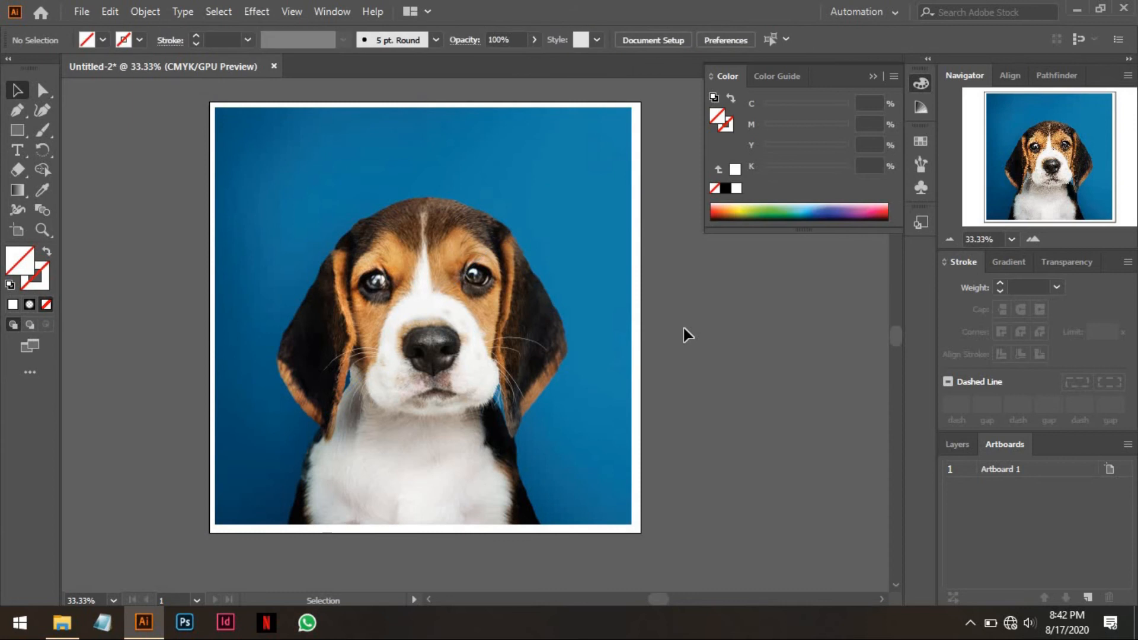
key("a")
key("ctrl+a")
key("v")
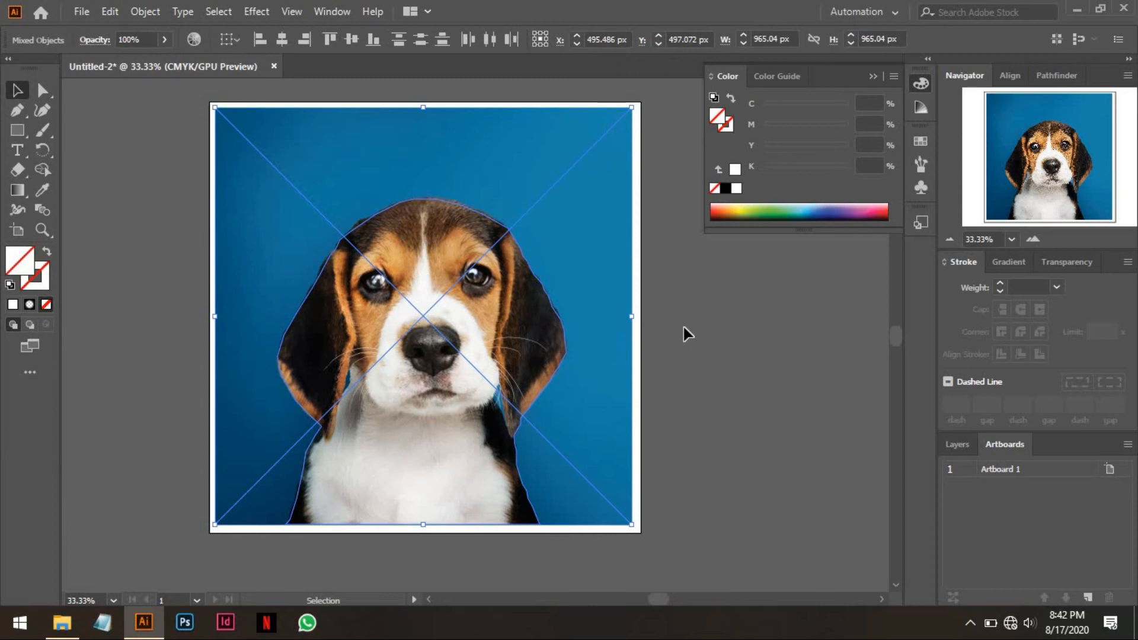
left_click(683, 327)
Select the photo together with the traced outline path and make a clipping mask from them.
key("a")
key("ctrl+a")
key("v")
right_click(448, 217)
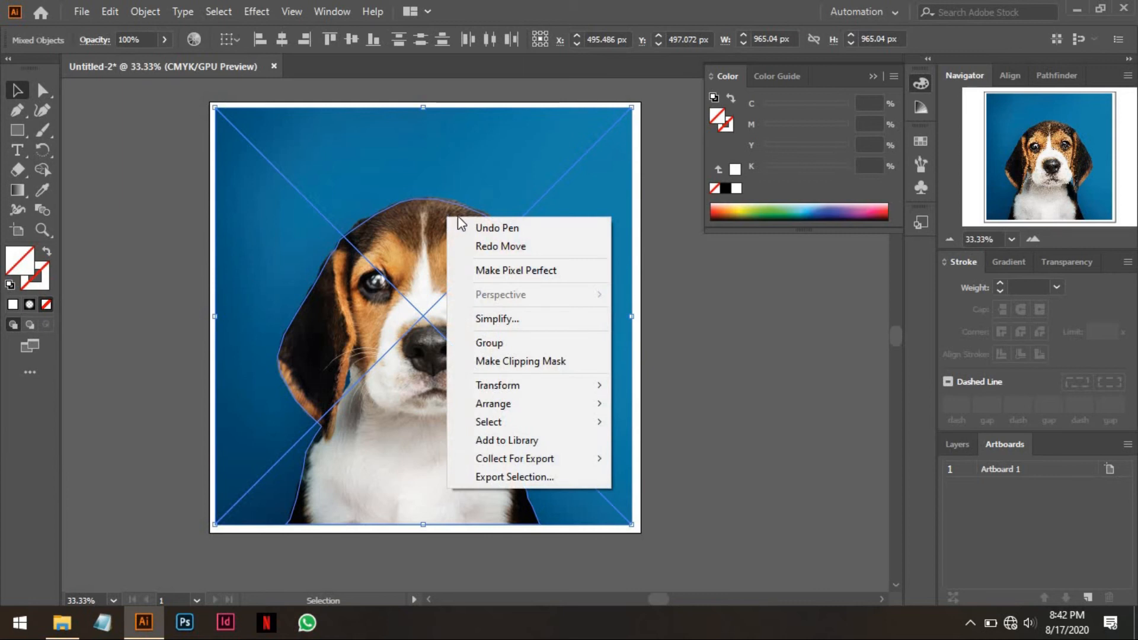
mouse_move(492, 382)
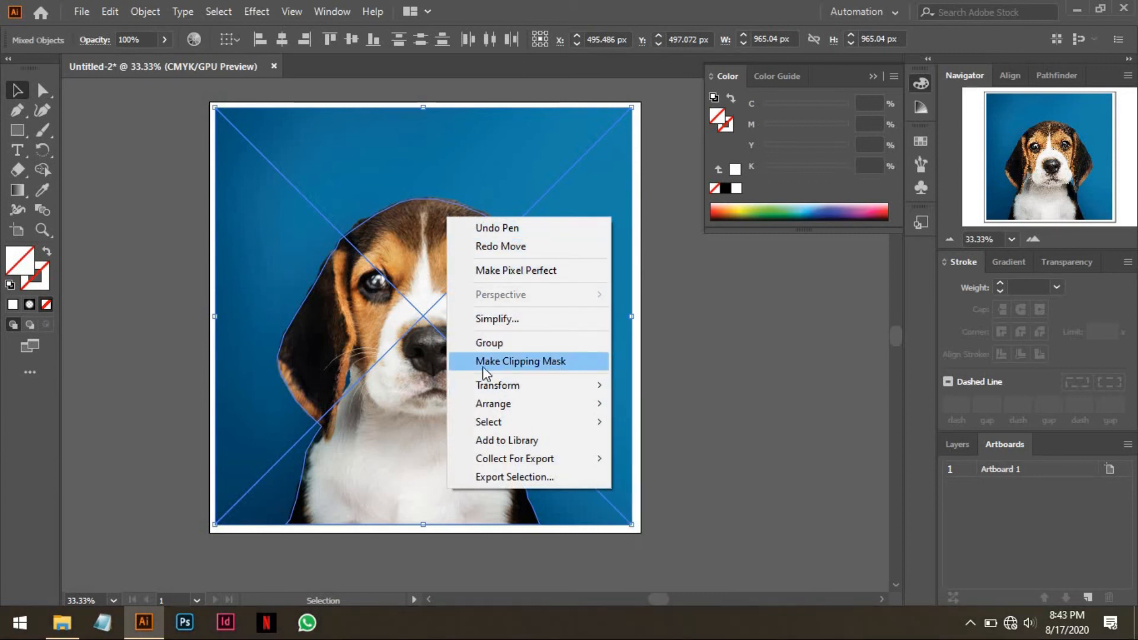
left_click(500, 361)
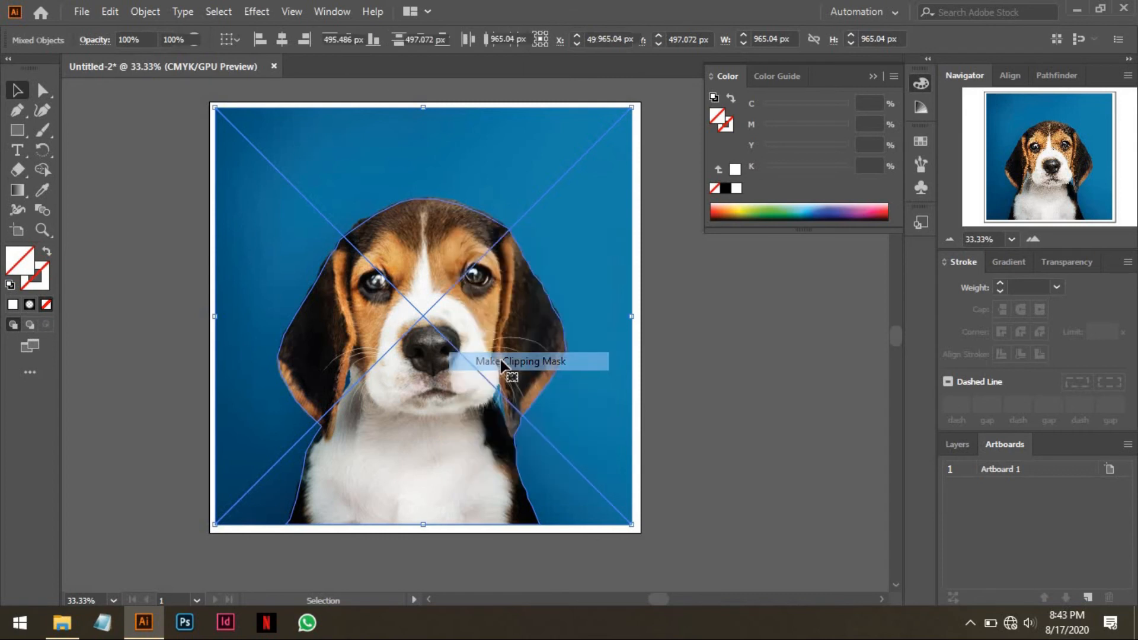
left_click(621, 365)
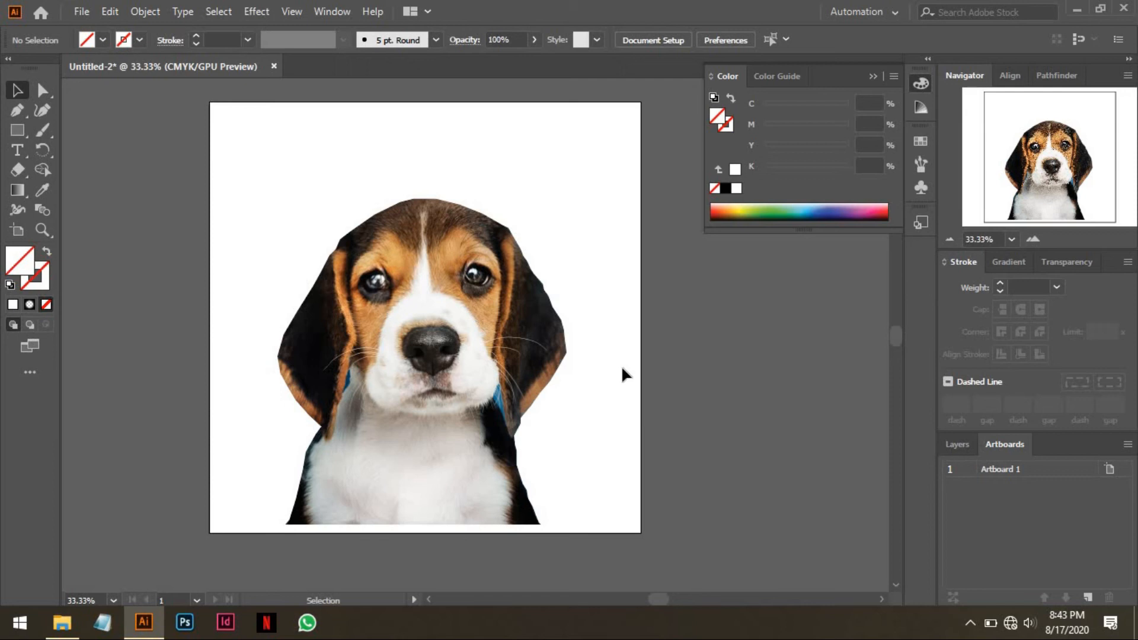
Scale the clipped puppy down proportionally to about 485 × 547 px and move it to the middle of the artboard.
left_click(557, 332)
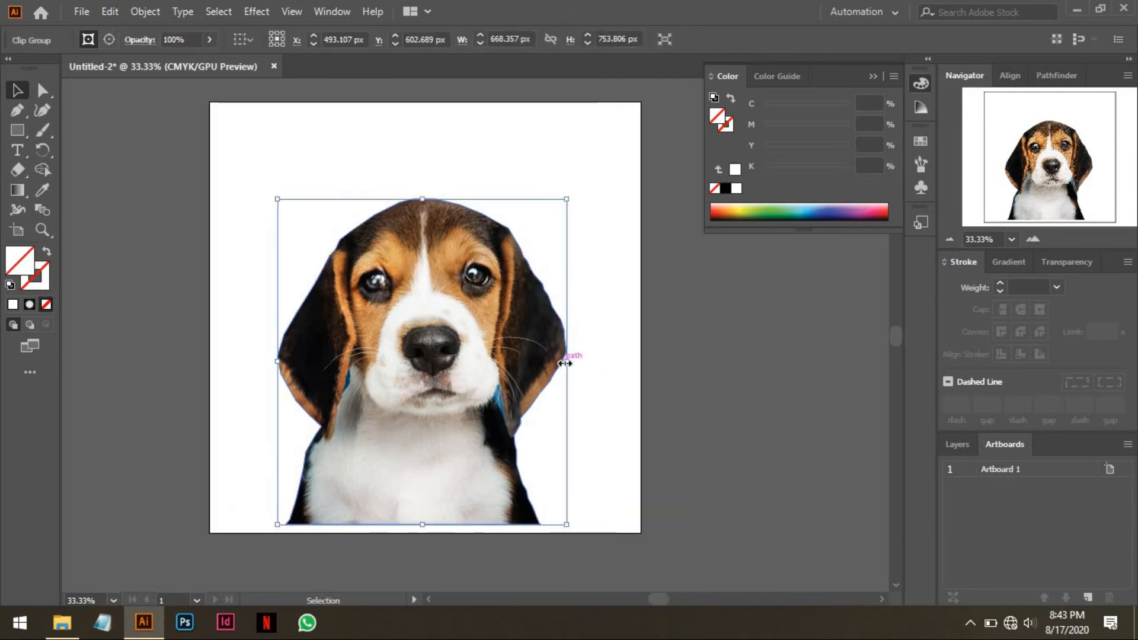
left_click_drag(567, 360, 526, 359)
left_click_drag(508, 364, 530, 333)
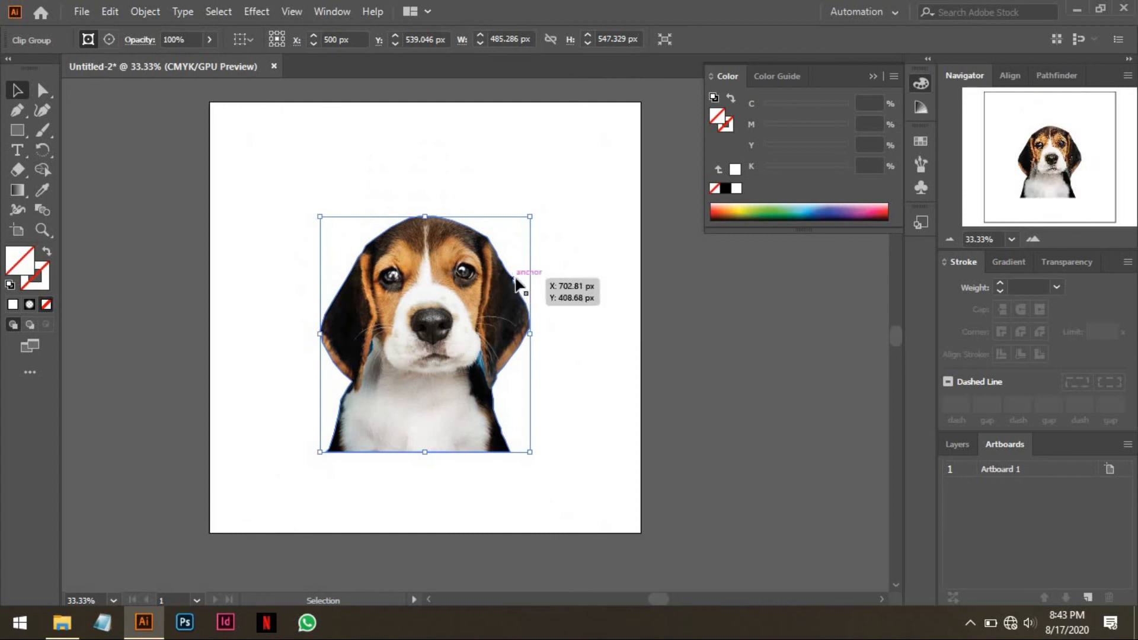
Place the original photo 64815.jpg on the artboard at full size and shift it over the artboard area.
left_click(81, 12)
left_click(396, 132)
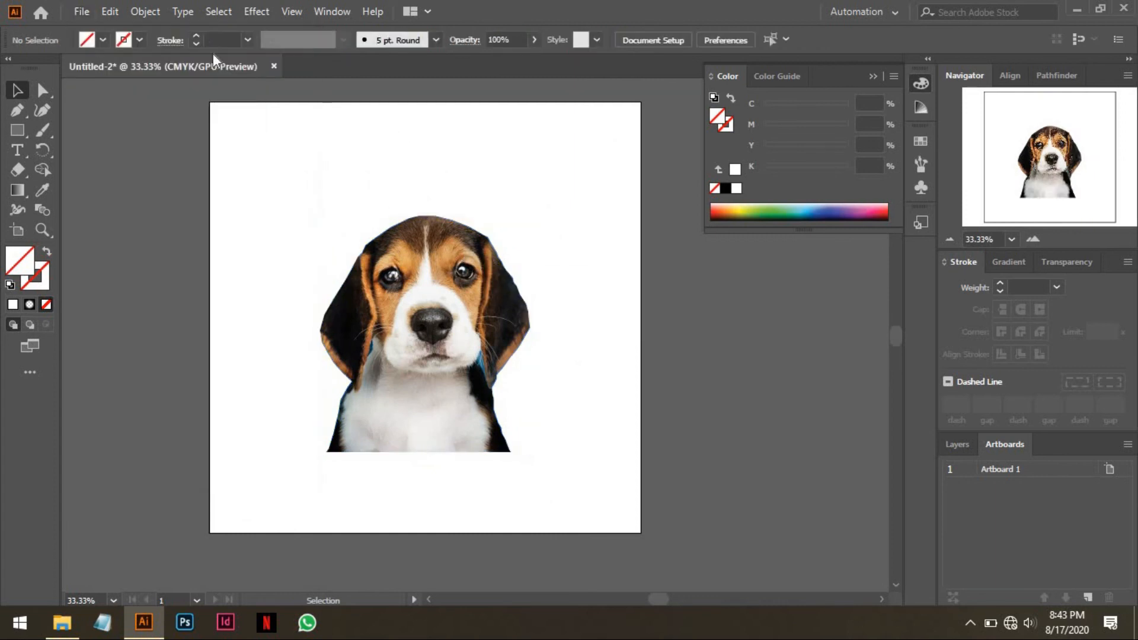
left_click(86, 12)
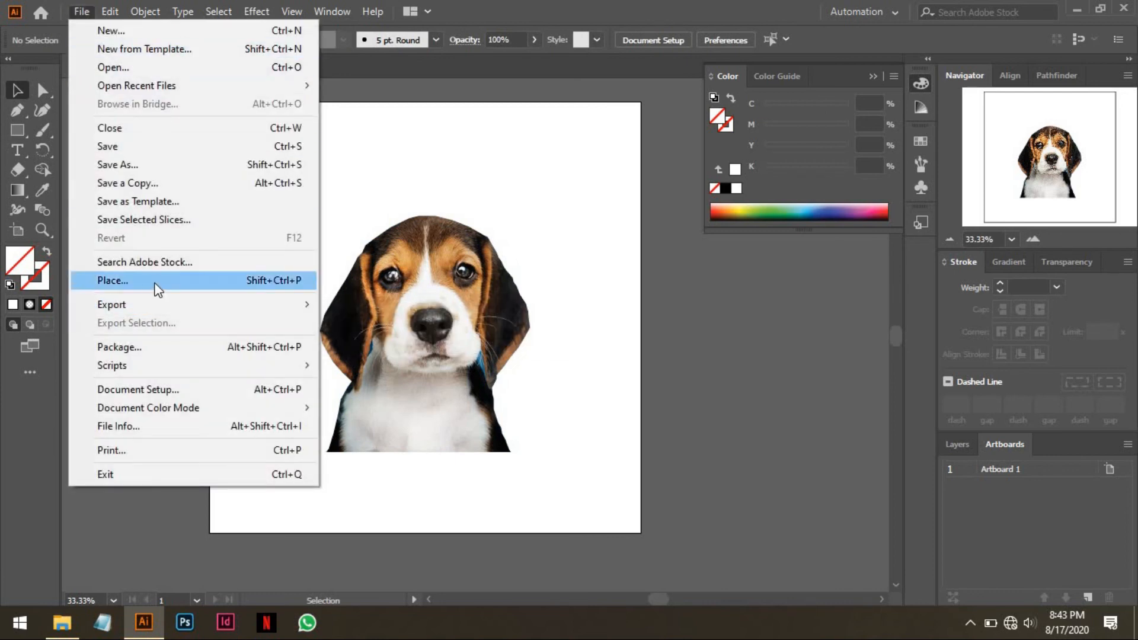
left_click(154, 279)
double_click(216, 155)
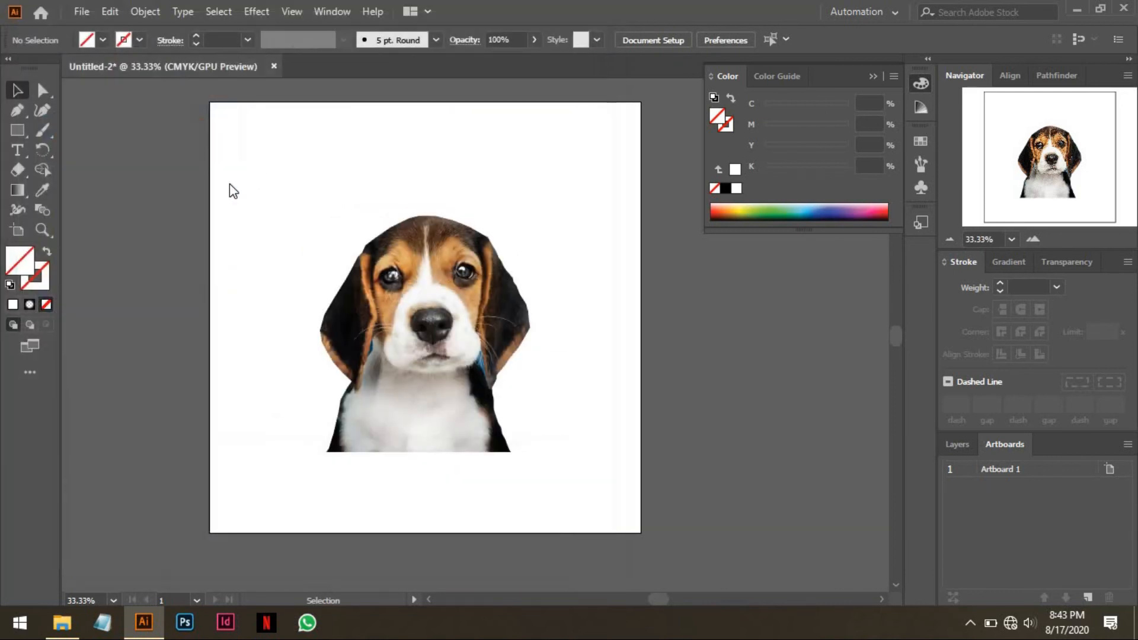
left_click(224, 112)
mouse_move(401, 230)
left_mouse_down()
mouse_move(384, 219)
mouse_move(395, 219)
left_mouse_up()
Send the placed photo to the back, behind the puppy cut-out.
right_click(394, 219)
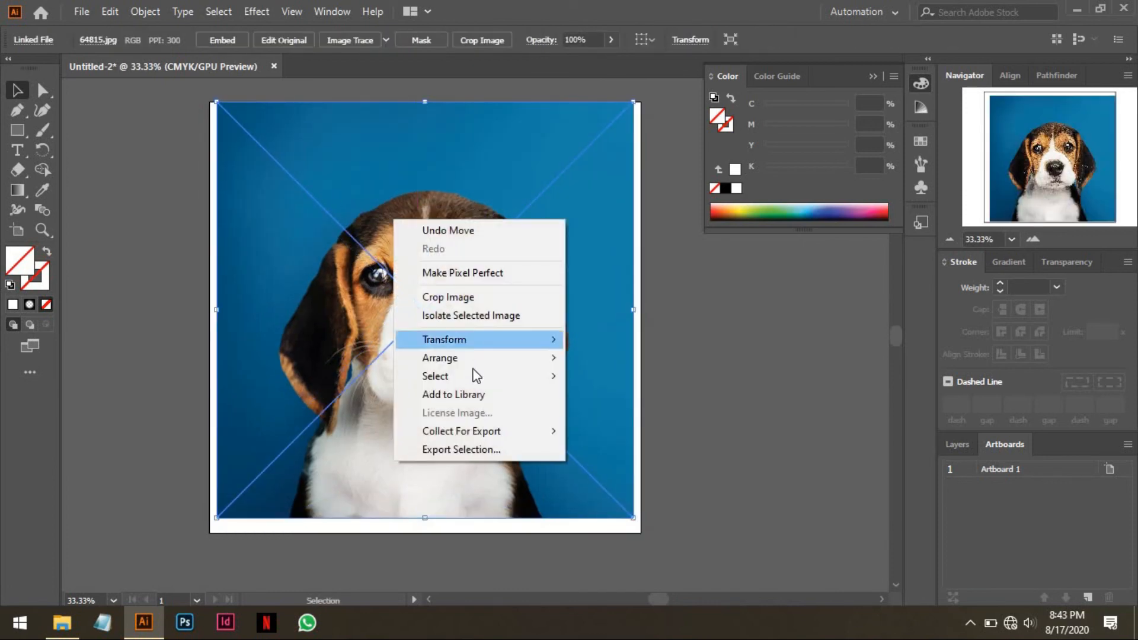
mouse_move(477, 375)
mouse_move(542, 358)
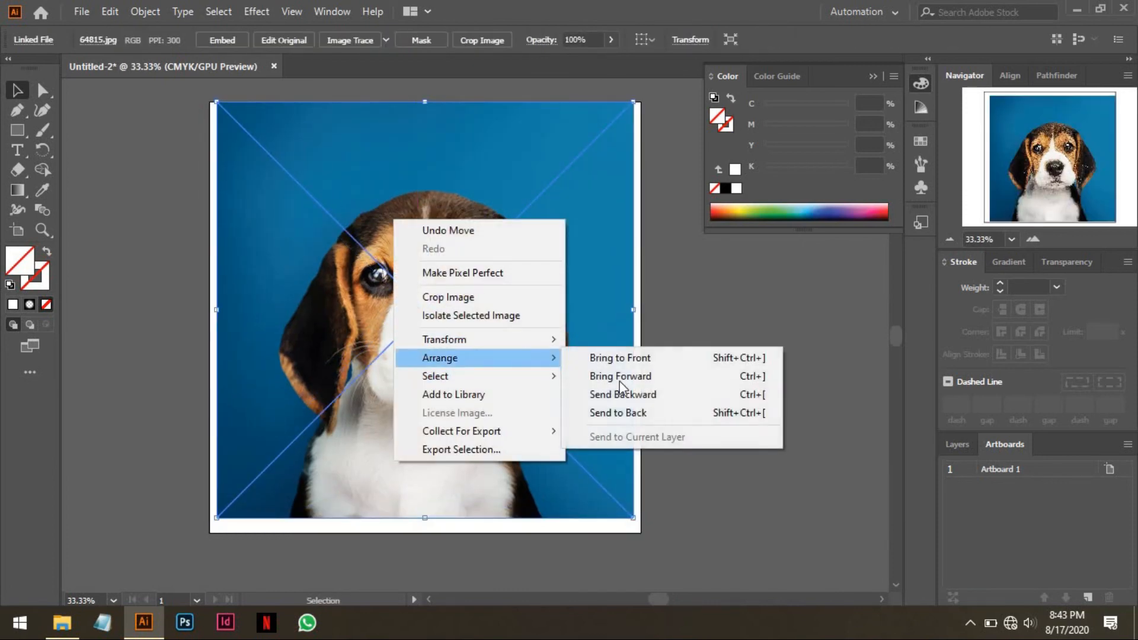
left_click(634, 412)
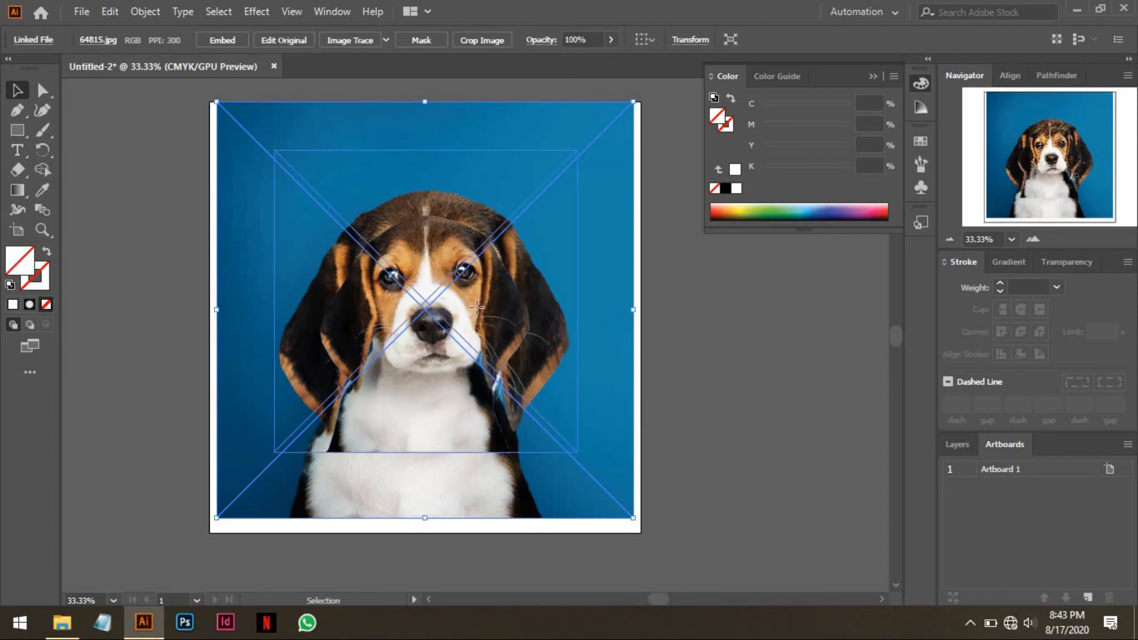
Align the background photo to the horizontal and vertical centre of the artboard.
left_click(488, 260)
left_click_drag(525, 171, 539, 186)
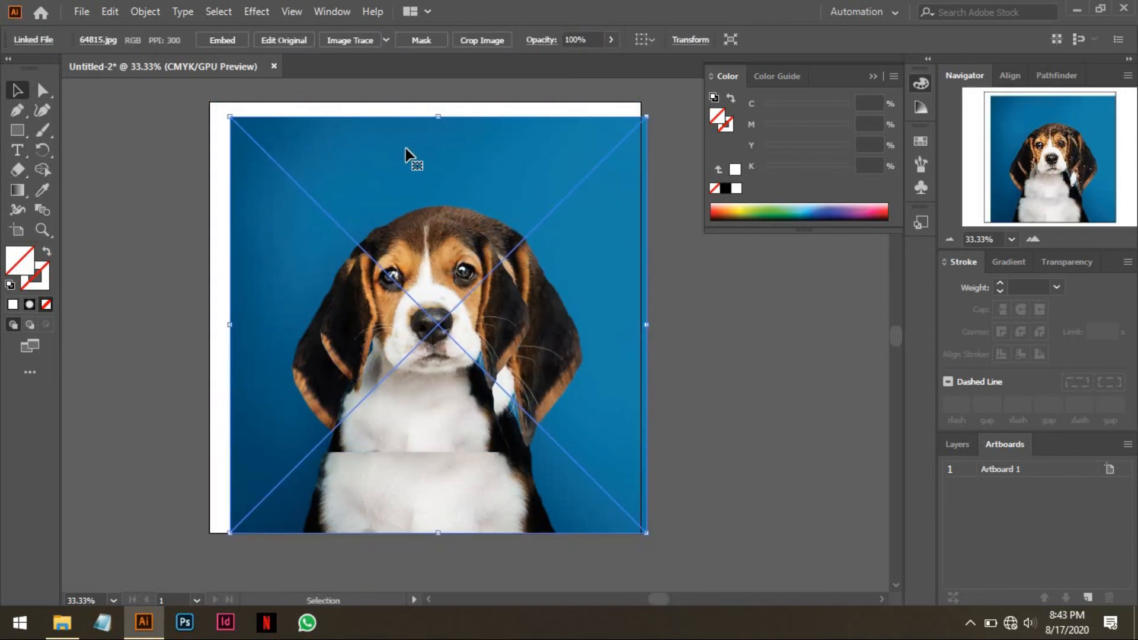
left_click(641, 39)
left_click(670, 95)
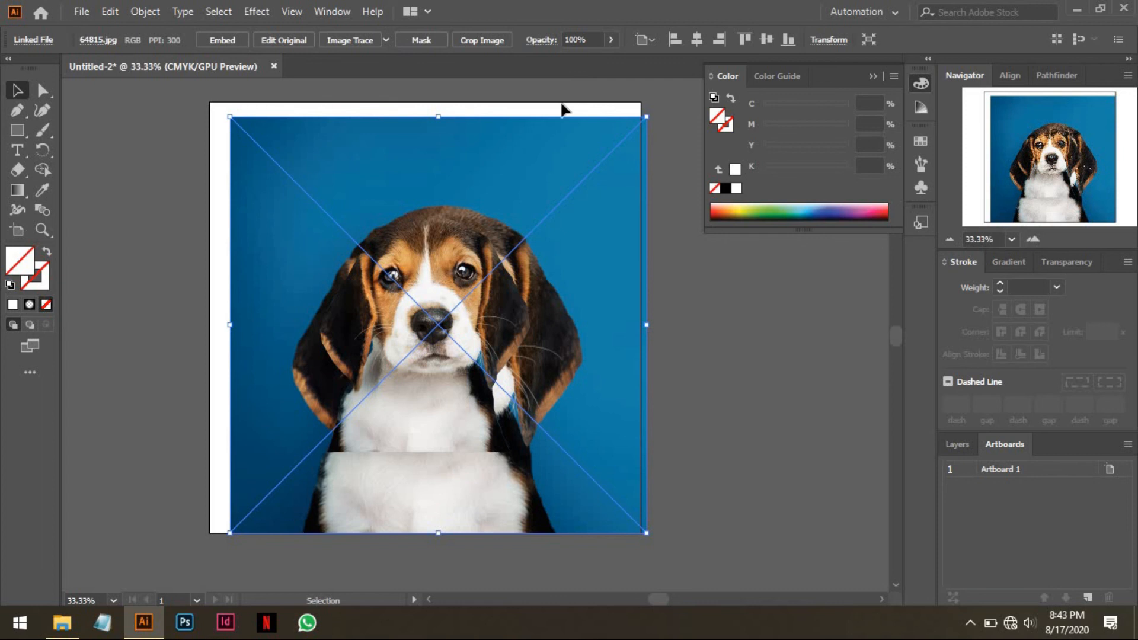
left_click(697, 39)
left_click(766, 39)
left_click(665, 265)
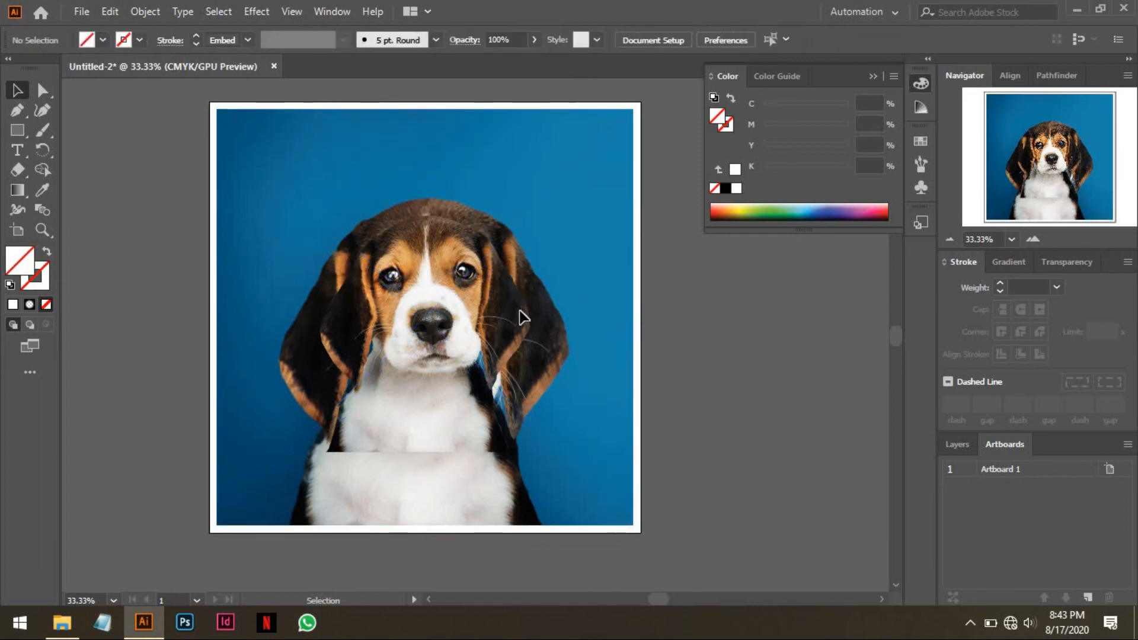
Scale the puppy cut-out down to about 194 × 219 px and move it near the photo's lower-right corner.
left_click(452, 260)
left_click_drag(425, 215, 442, 305)
key("ctrl+z")
left_click_drag(425, 217, 425, 295)
left_click_drag(475, 385, 595, 447)
left_click_drag(563, 367, 563, 394)
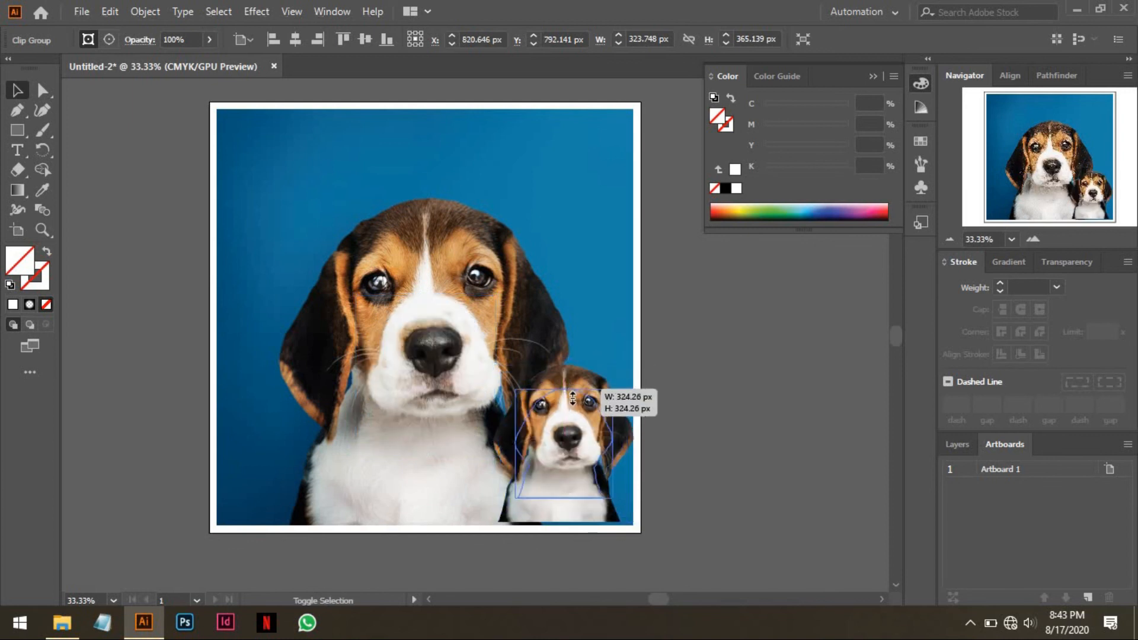
Stand the small puppy cut-out on the photo's bottom edge, just to the right of the large puppy.
left_click_drag(579, 444, 585, 454)
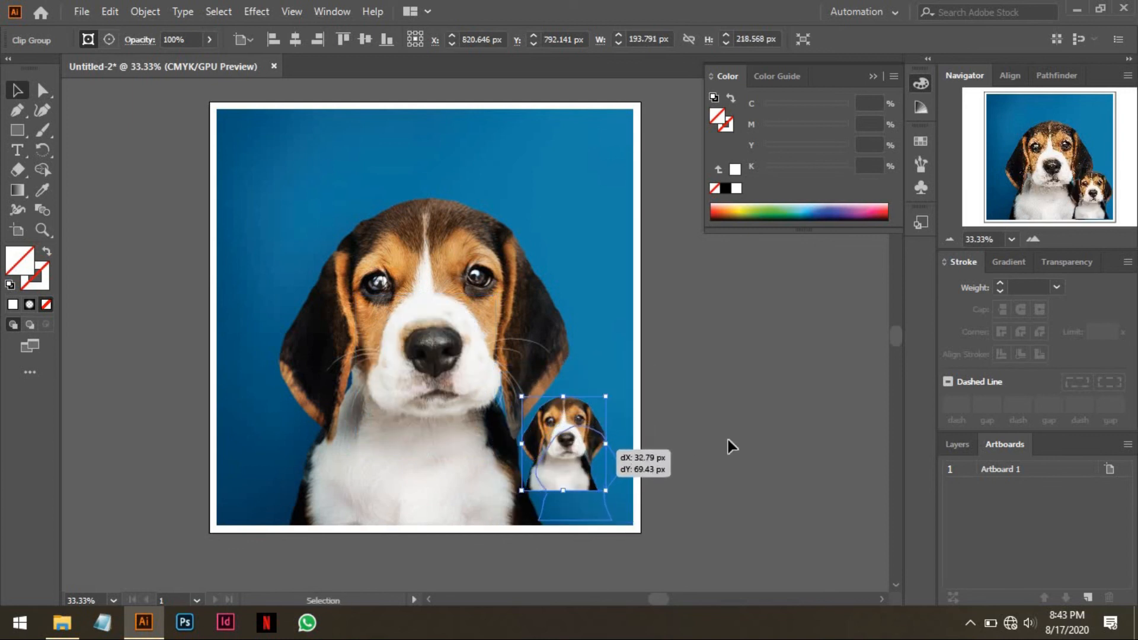
left_click(730, 445)
left_click(569, 512)
left_click_drag(579, 532, 581, 527)
left_click(717, 523)
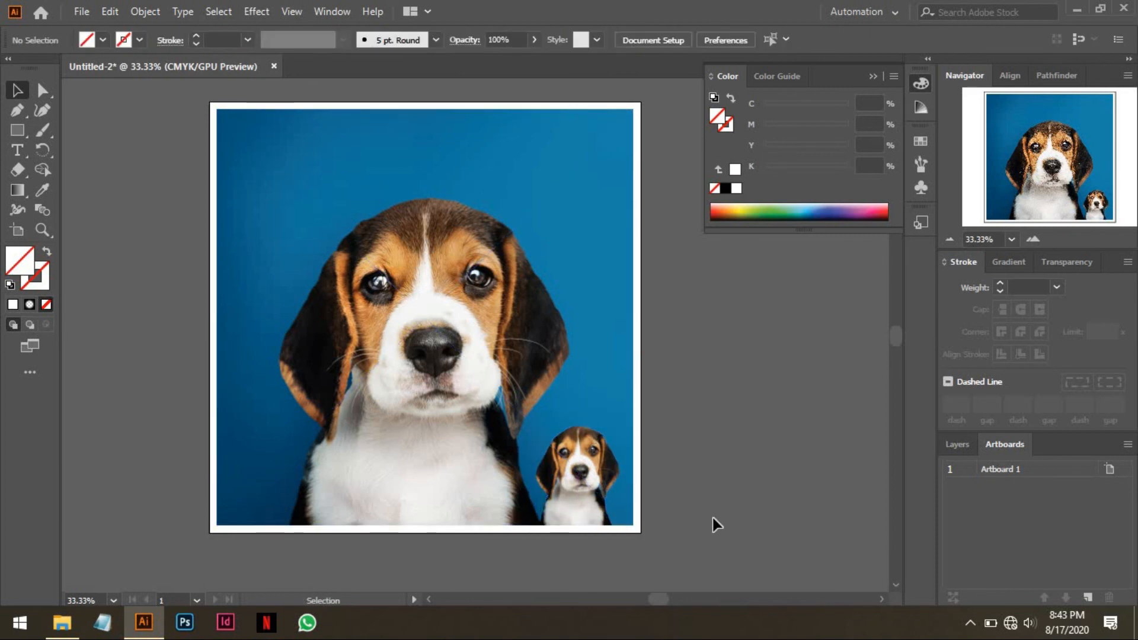
Move the small puppy off the artboard to its right and shift the background photo down past the artboard's left edge.
left_click(873, 76)
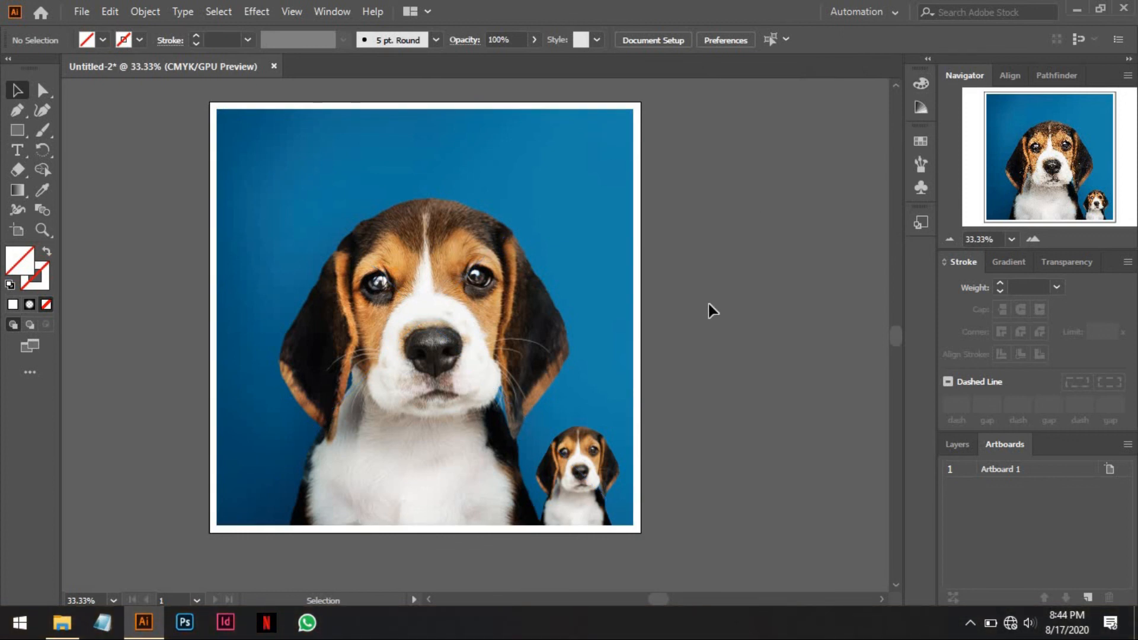
left_click_drag(598, 461, 767, 424)
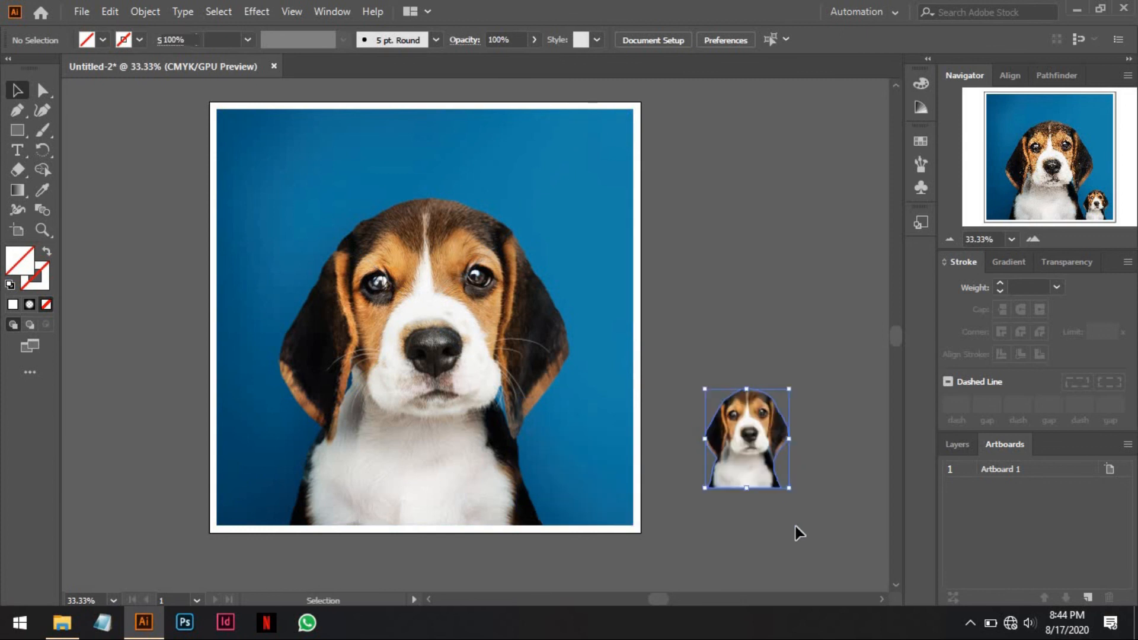
left_click(808, 526)
left_click_drag(773, 465, 783, 307)
left_click_drag(502, 336, 380, 385)
left_click(645, 298)
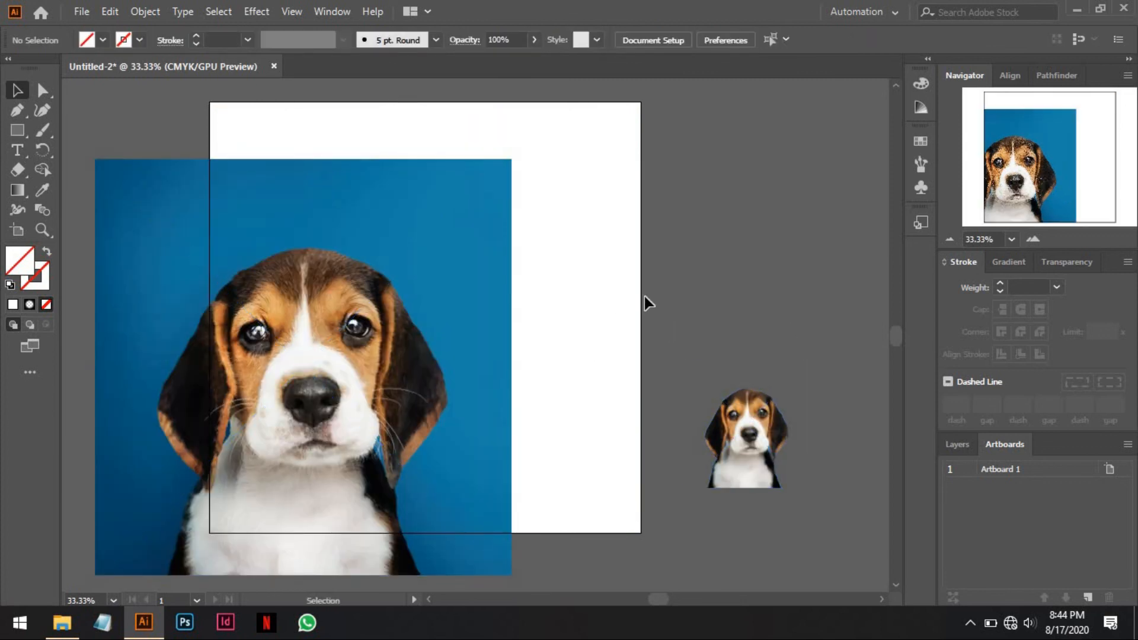